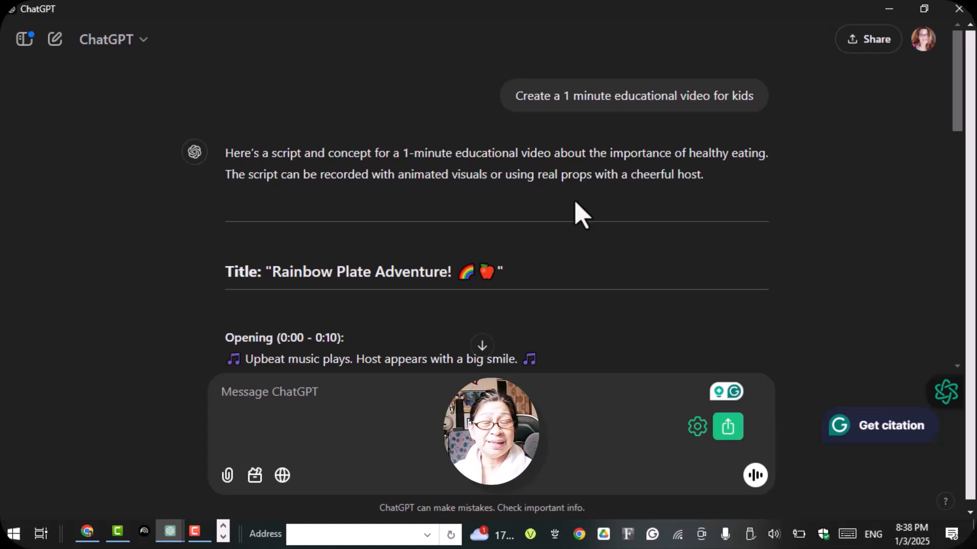
- Read through the "Rainbow Plate Adventure!" script and select the host's opening line, starting at "Hi, friends!", for copying
scroll(329, 319, "down", 1)
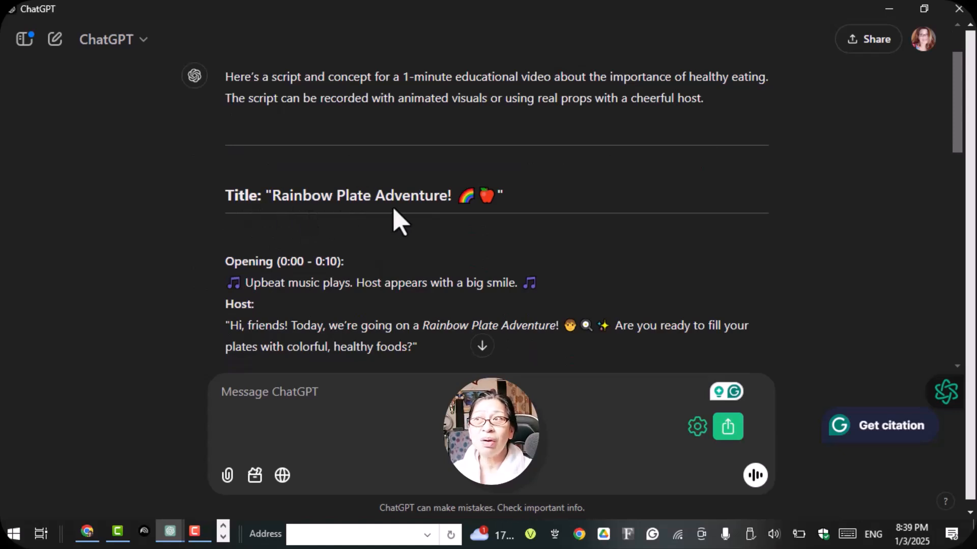
scroll(438, 208, "down", 2)
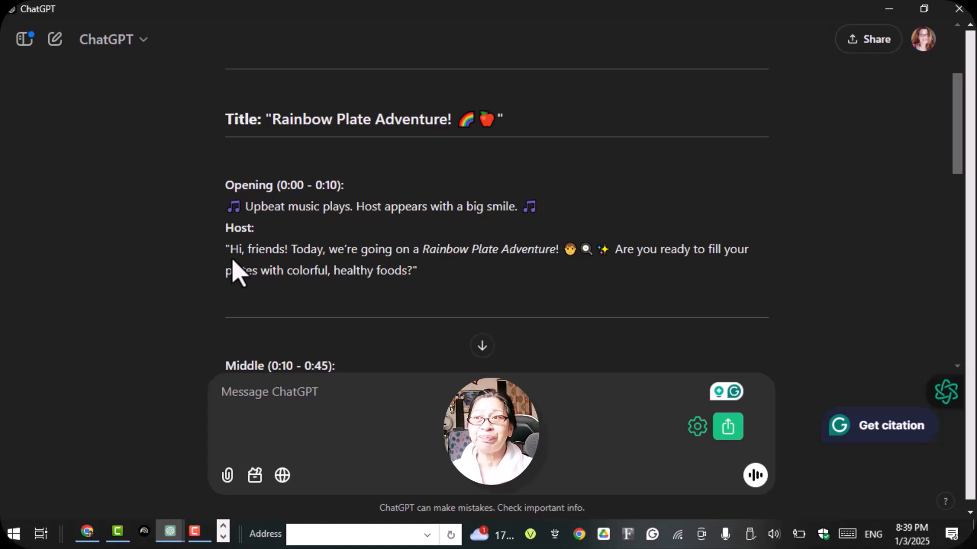
scroll(304, 269, "down", 3)
scroll(307, 276, "down", 3)
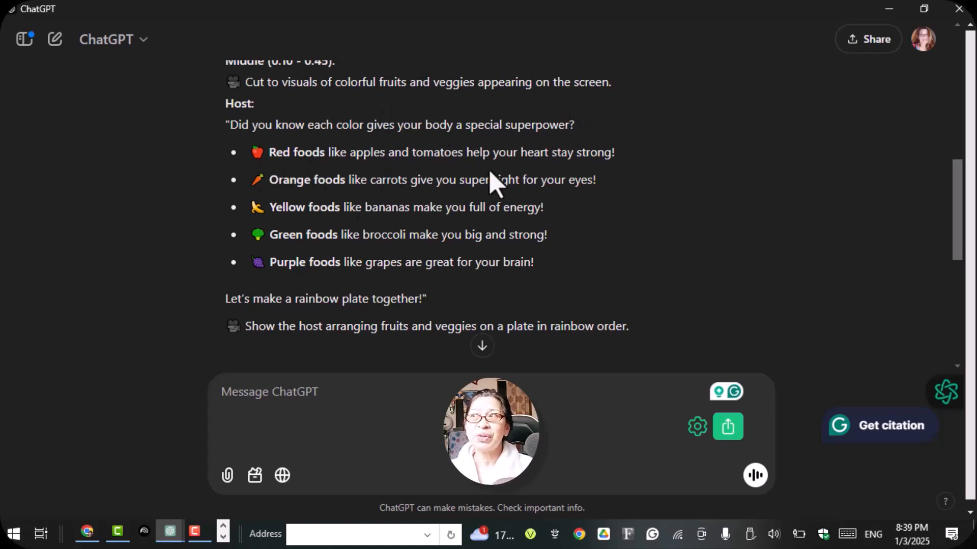
scroll(491, 180, "up", 5)
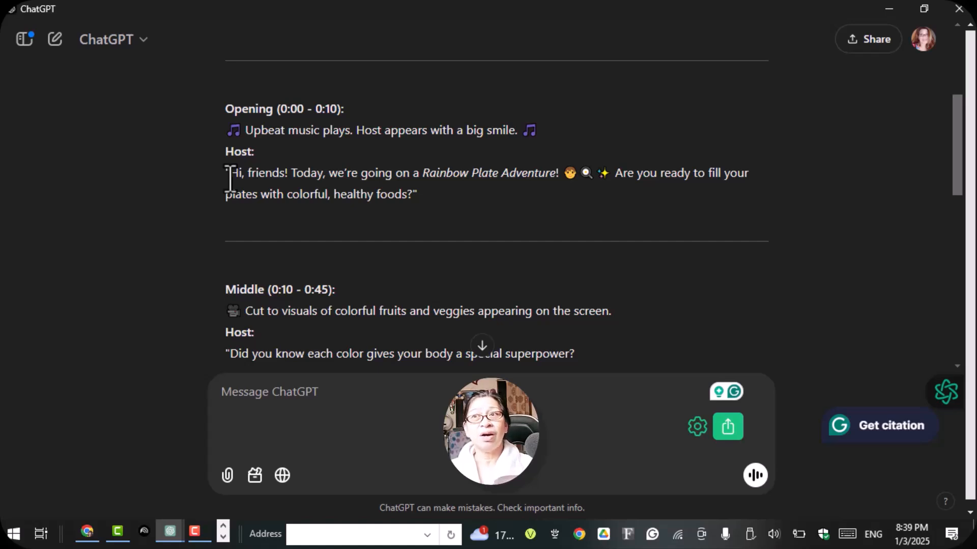
left_click_drag(230, 175, 351, 167)
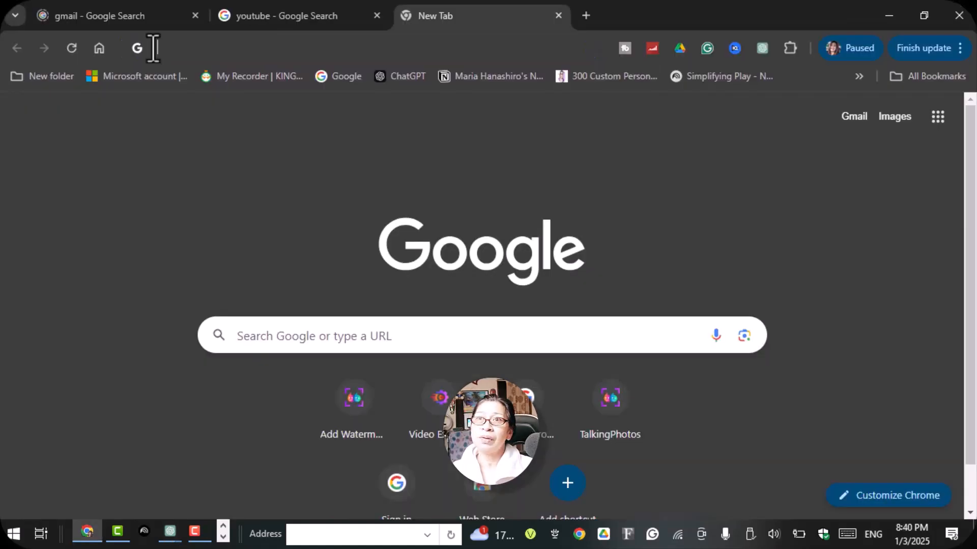
- Switch to Chrome, open the ElevenLabs website and log in with the Google account
left_click(152, 47)
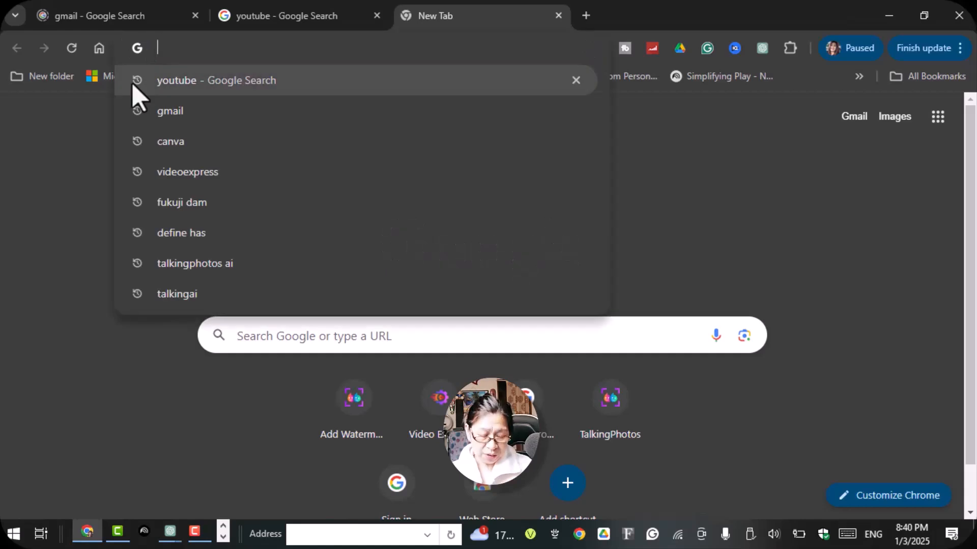
type("e")
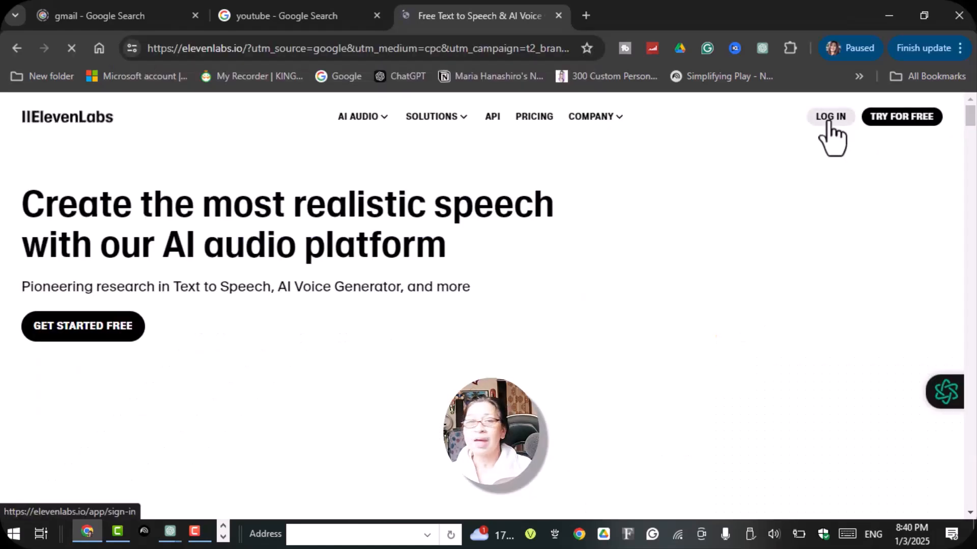
left_click(829, 117)
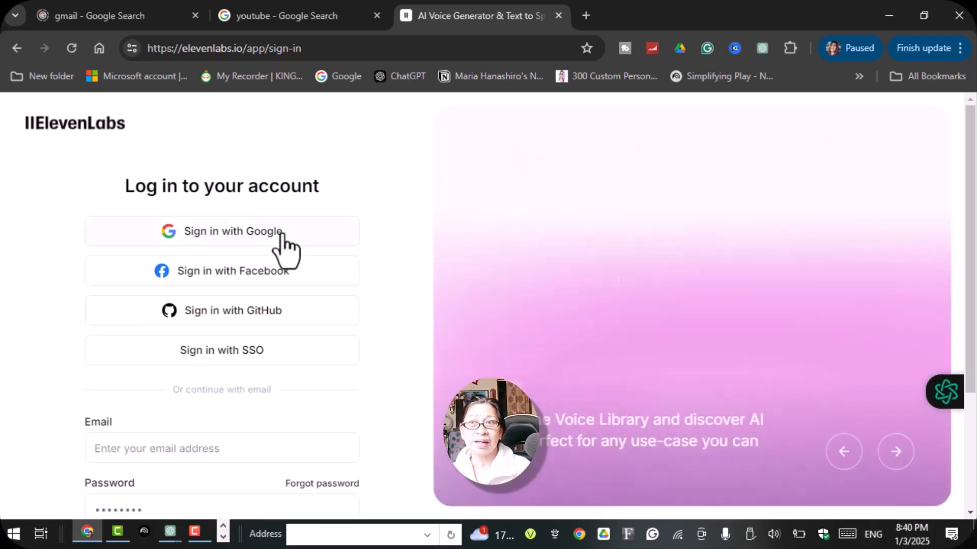
left_click(281, 235)
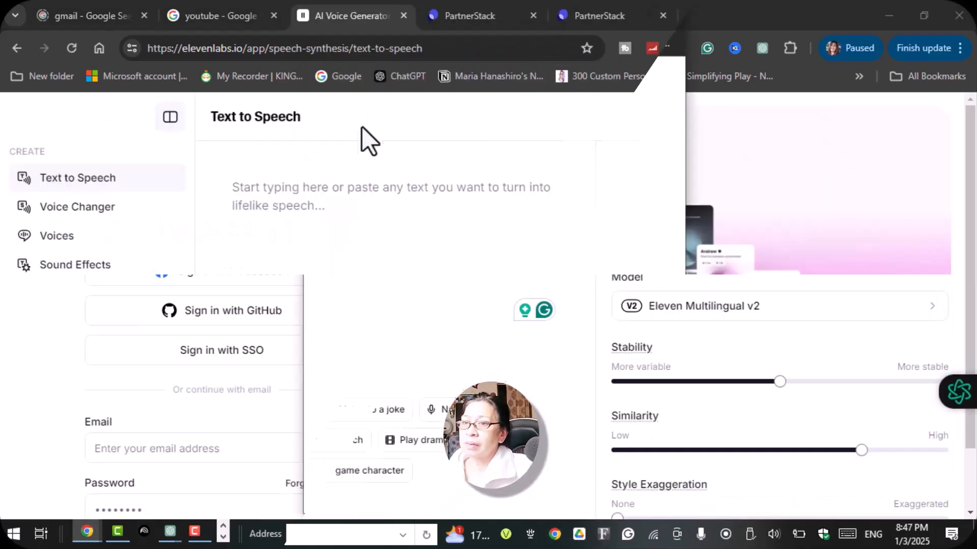
- Paste the copied opening line of the host into the Text to Speech editor
right_click(245, 189)
left_click(275, 333)
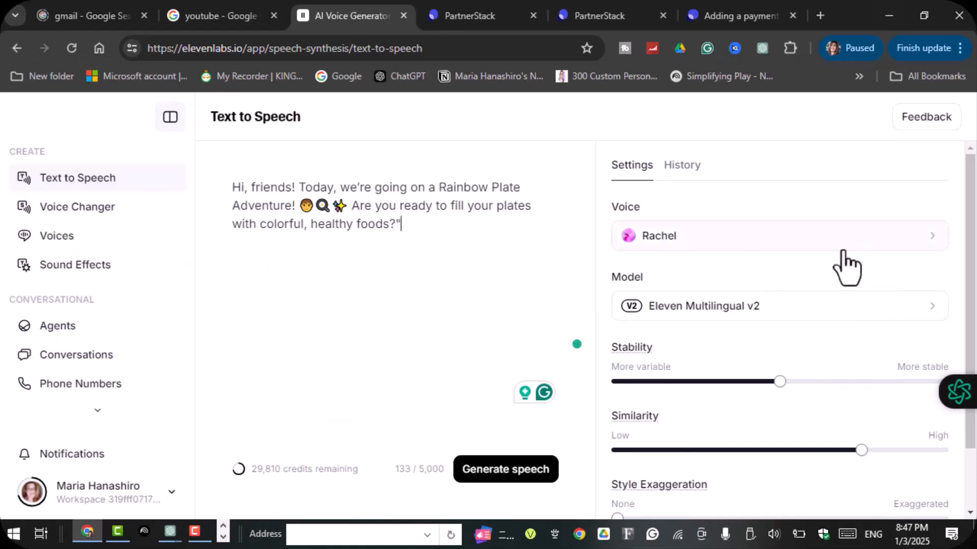
- Browse the available voices and generate speech from the pasted text
left_click(934, 239)
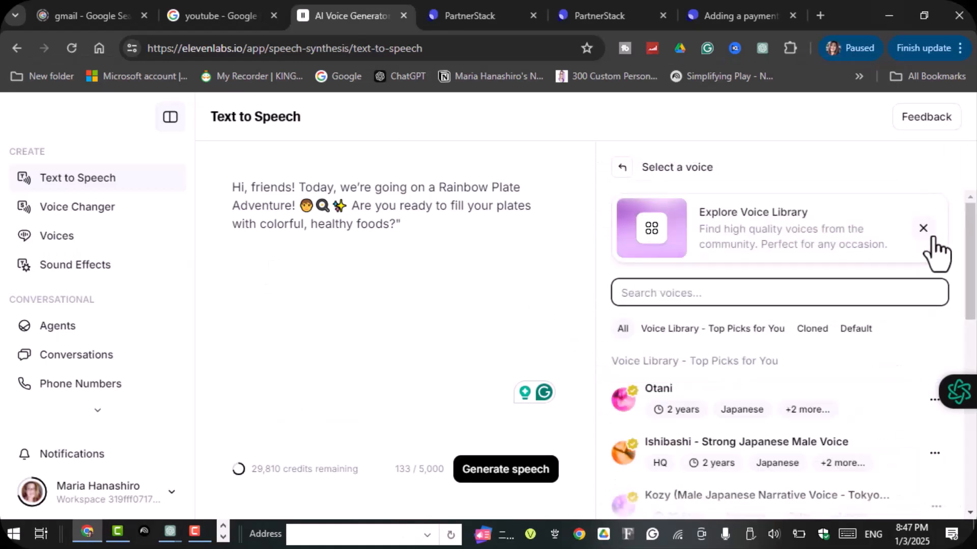
scroll(793, 371, "down", 6)
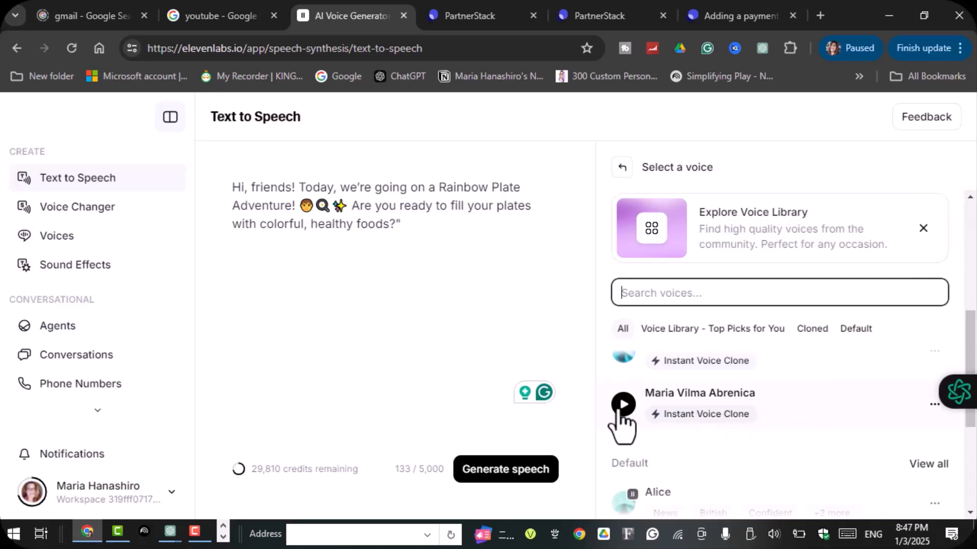
scroll(671, 417, "down", 2)
scroll(683, 470, "down", 3)
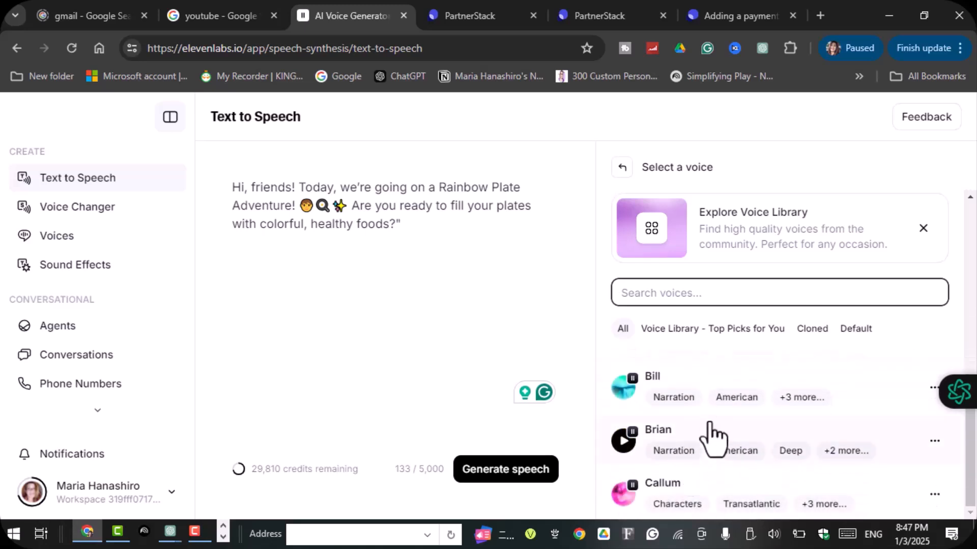
scroll(685, 436, "up", 2)
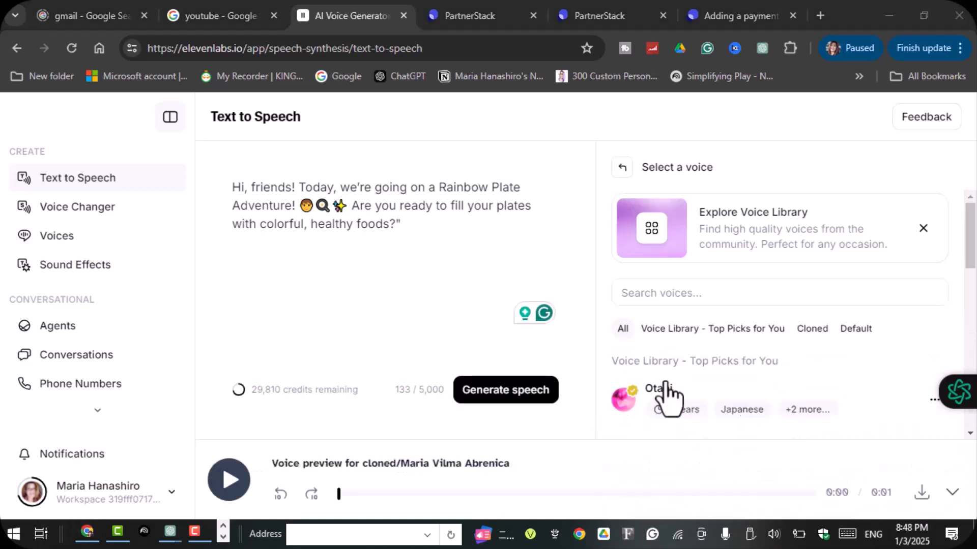
left_click(511, 392)
left_click(510, 391)
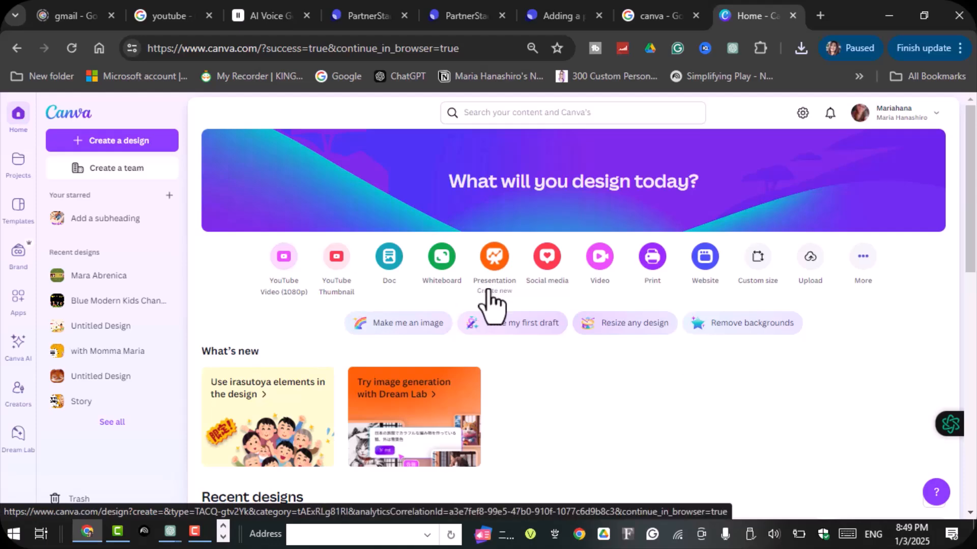
- Create a blank Mobile Video design in Canva
left_click(601, 262)
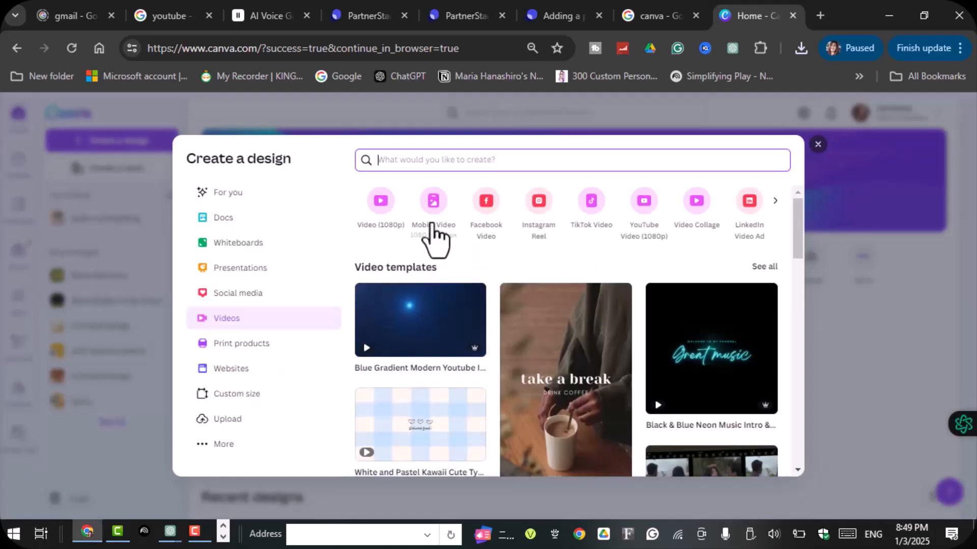
left_click(431, 201)
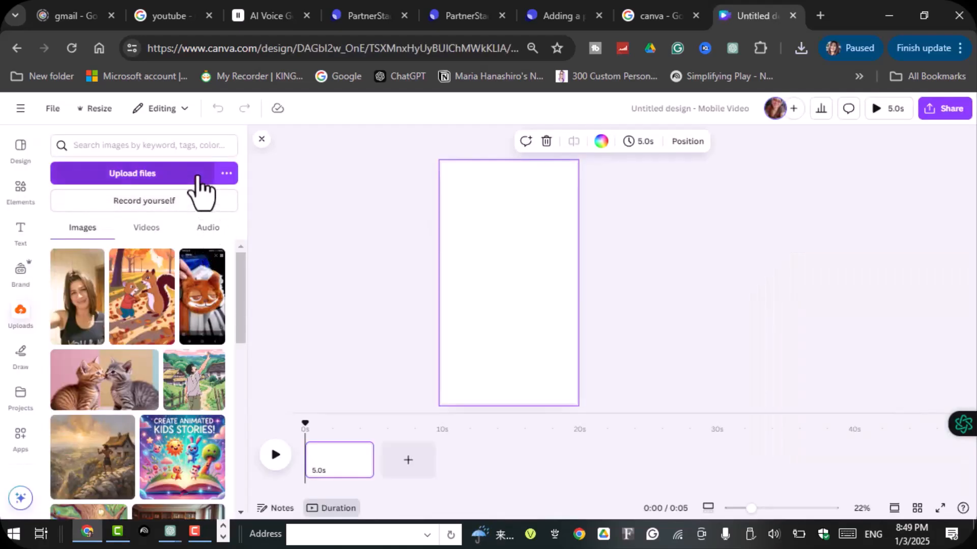
- Upload the ElevenLabs_2025-01-03T11_48_21 Rachel audio file and place it on the video's timeline
left_click(197, 175)
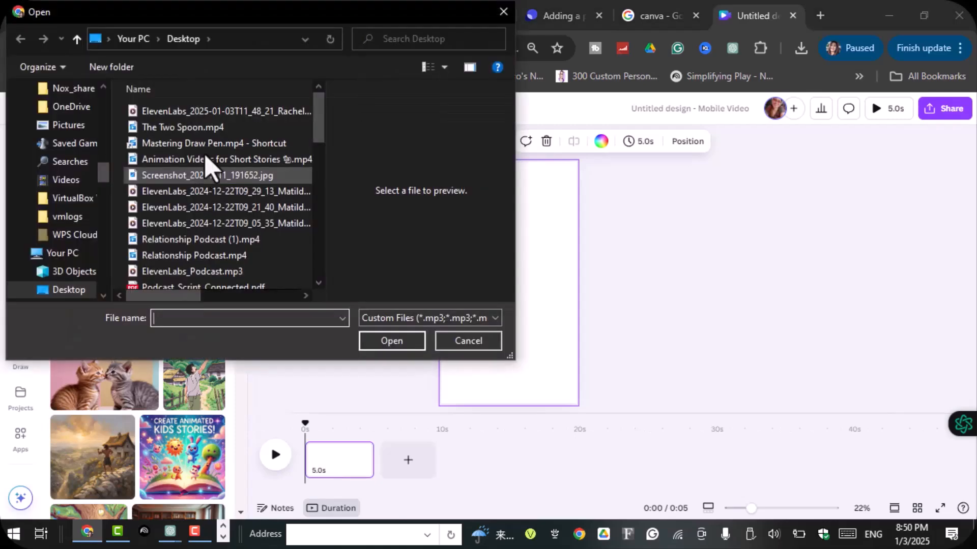
left_click(222, 112)
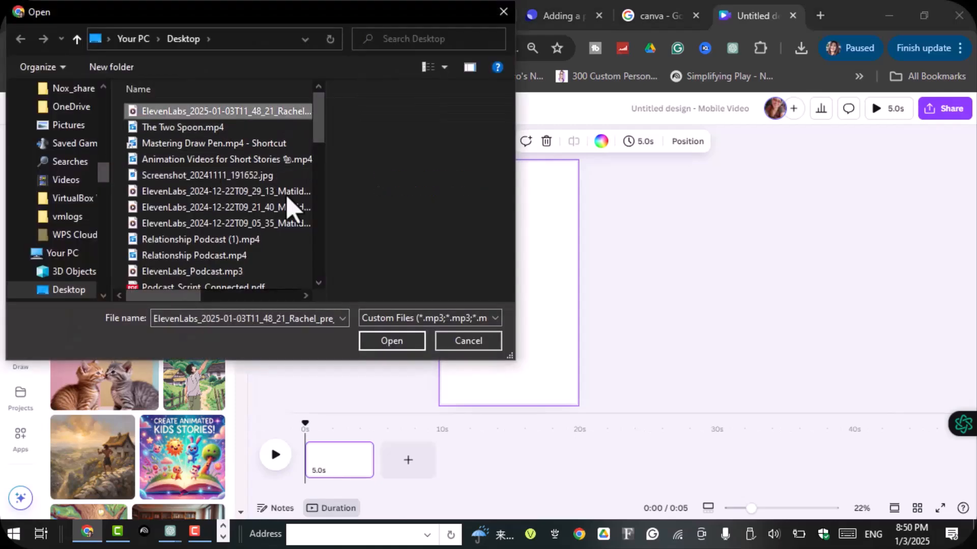
left_click(407, 344)
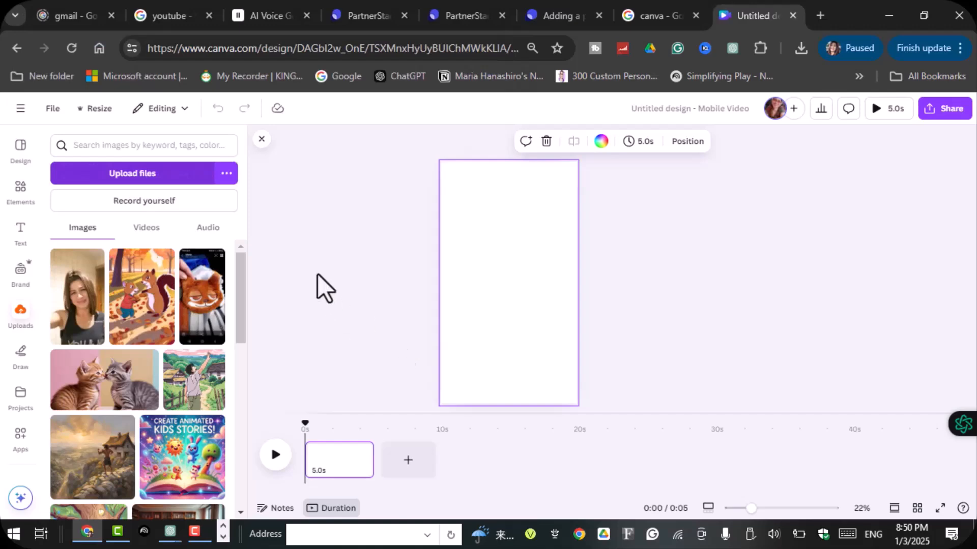
left_click(206, 229)
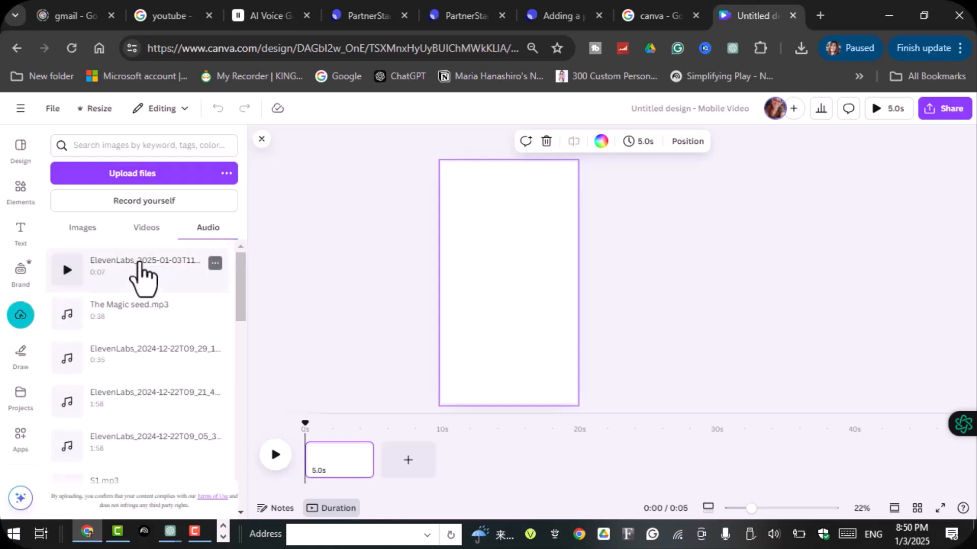
left_click_drag(147, 283, 323, 469)
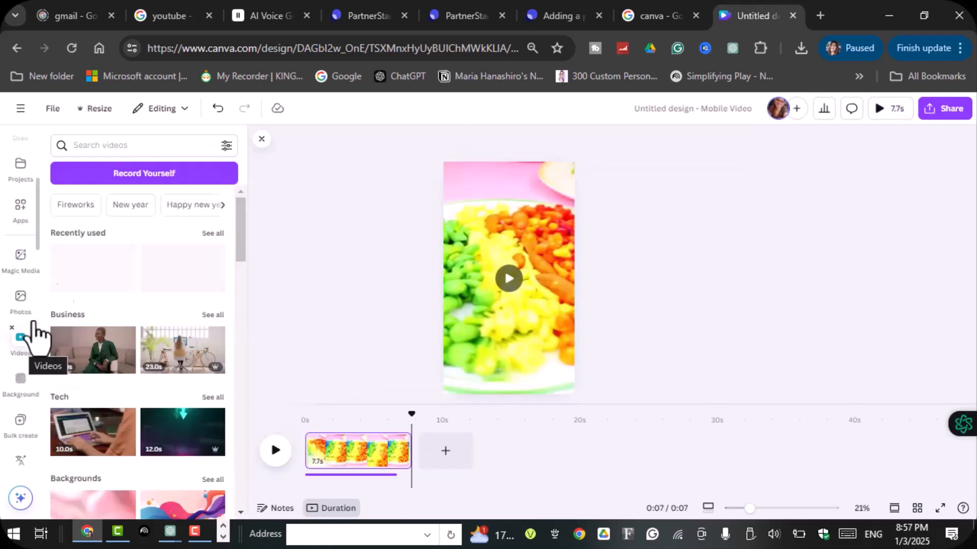
- Search the stock videos for "rainbow healthy food"
left_click(104, 145)
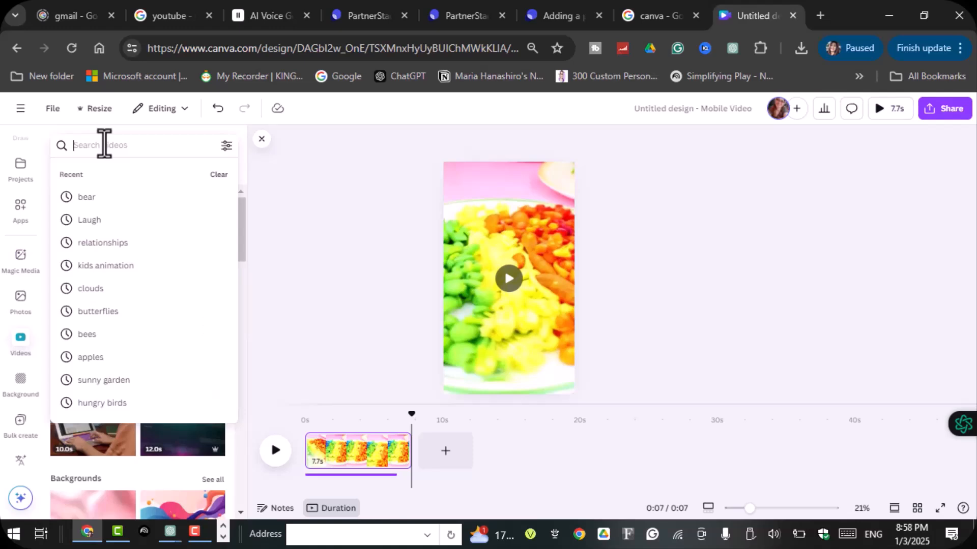
type("rainbo")
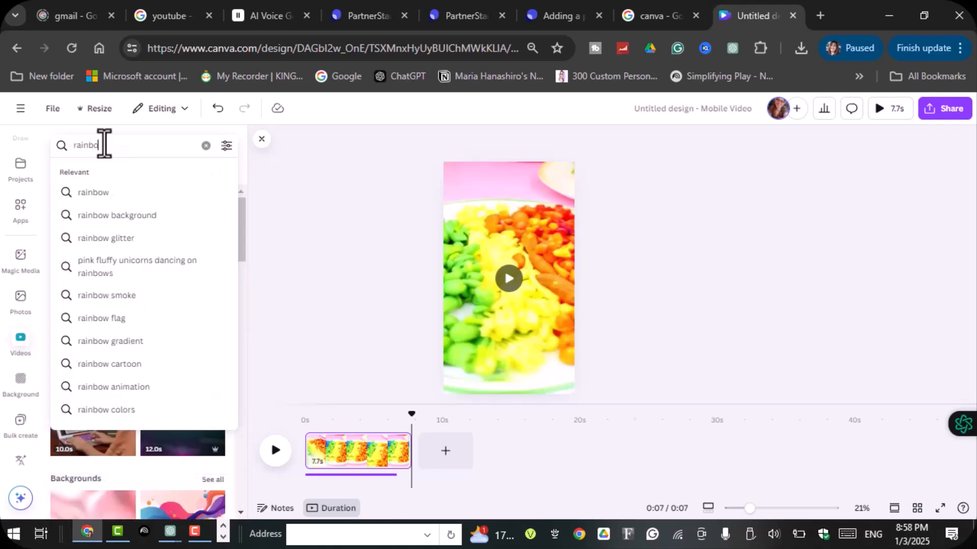
type("w healthy food")
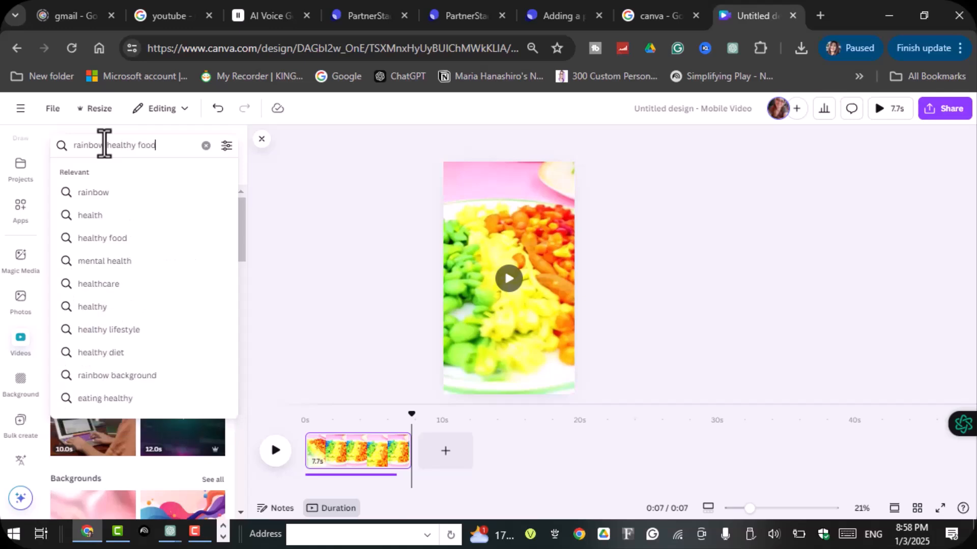
key("Return")
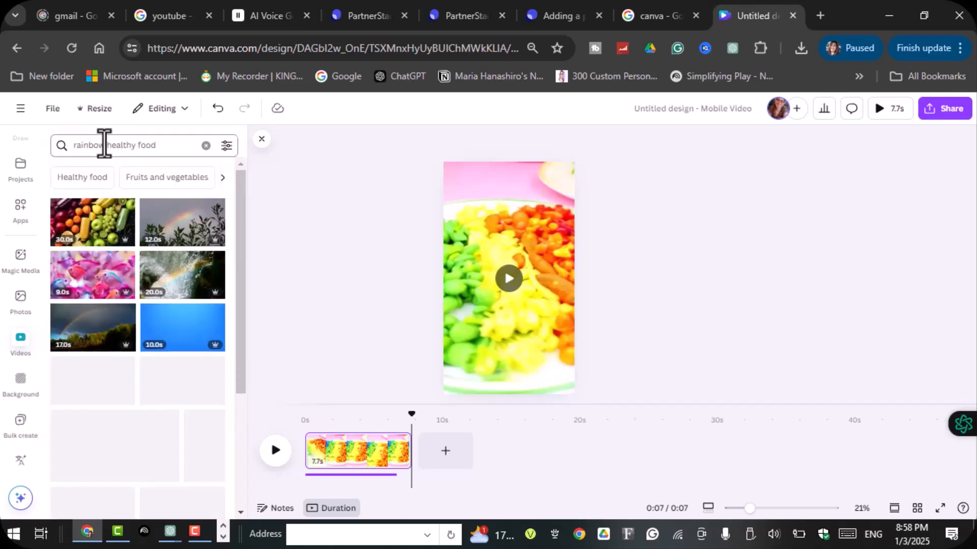
left_click(99, 178)
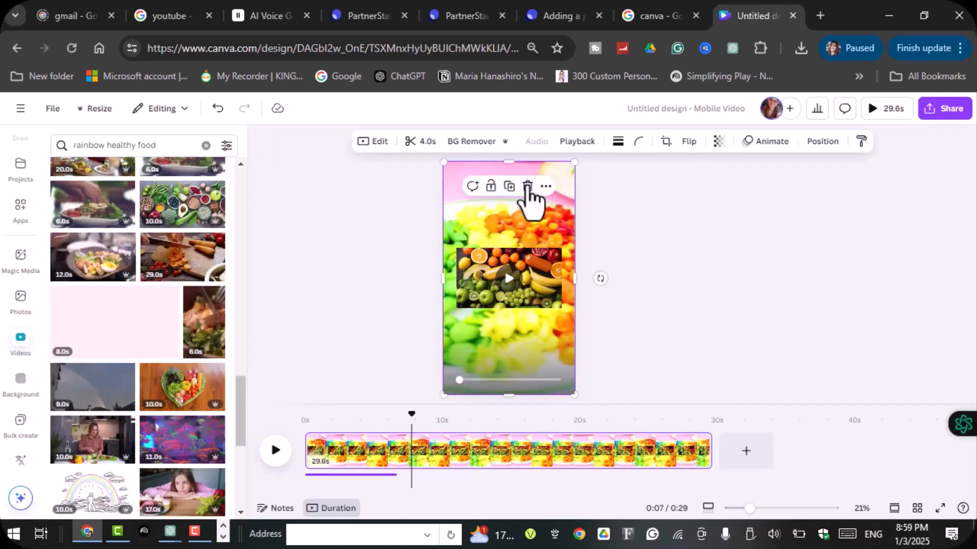
- Delete the blurred rainbow food clip behind the fruit video and enlarge the fruit video to fill the whole page
left_click(528, 186)
left_click(547, 275)
left_click_drag(542, 274, 569, 243)
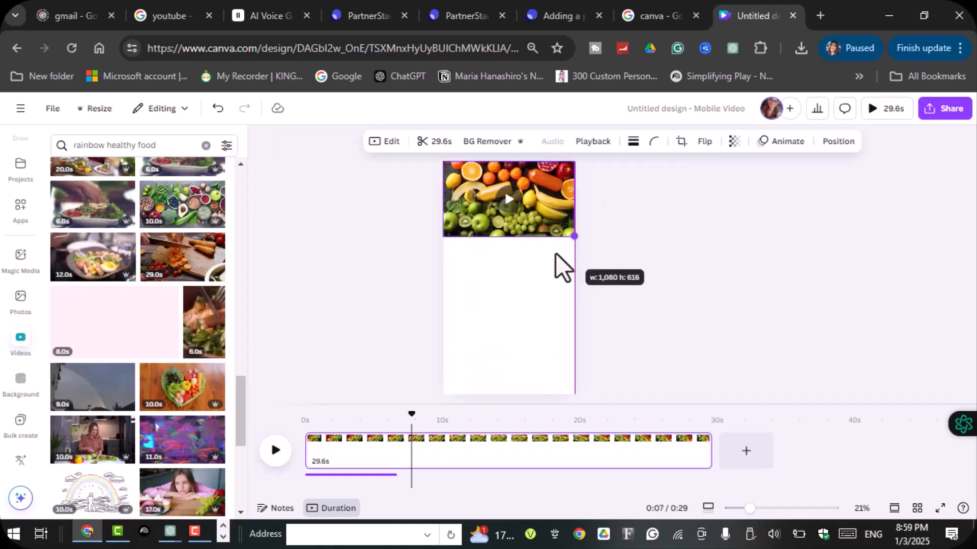
left_click_drag(509, 237, 530, 396)
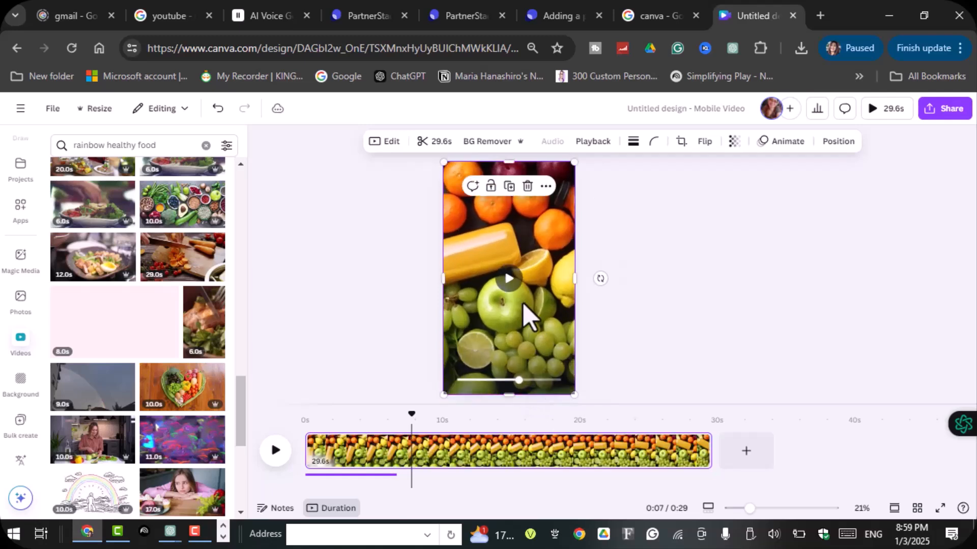
- Play the video with its narration from the start, and shorten the fruit page to 2.7 seconds
left_click_drag(411, 414, 266, 453)
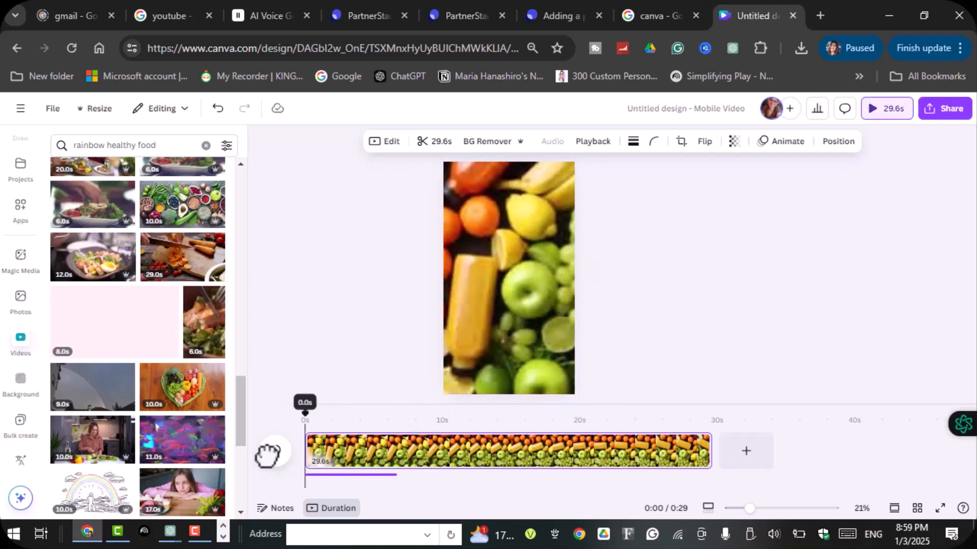
left_click(273, 455)
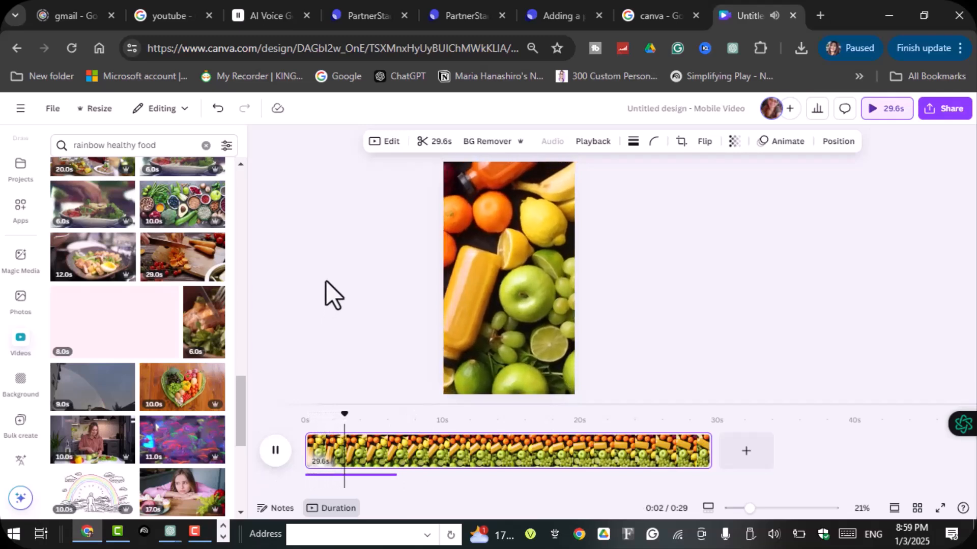
left_click(275, 450)
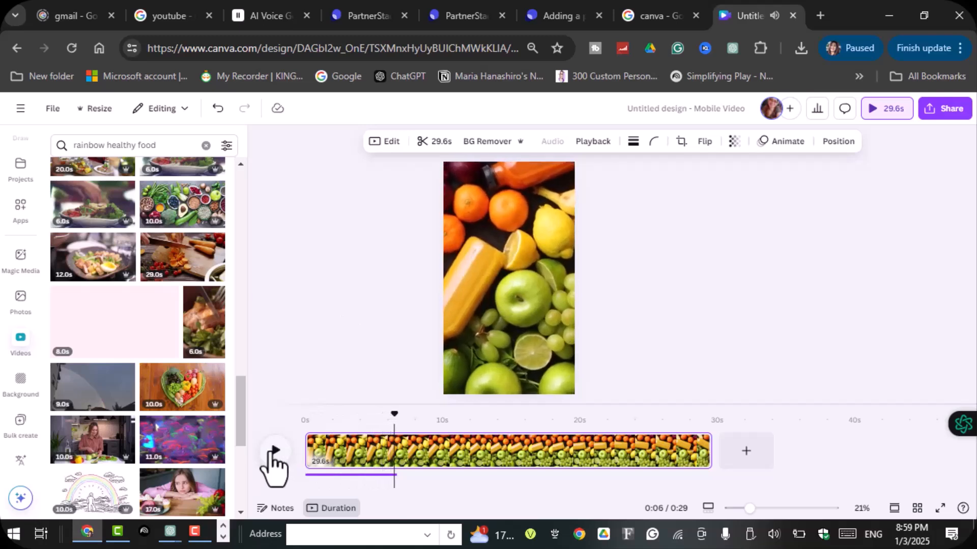
left_click_drag(710, 451, 342, 507)
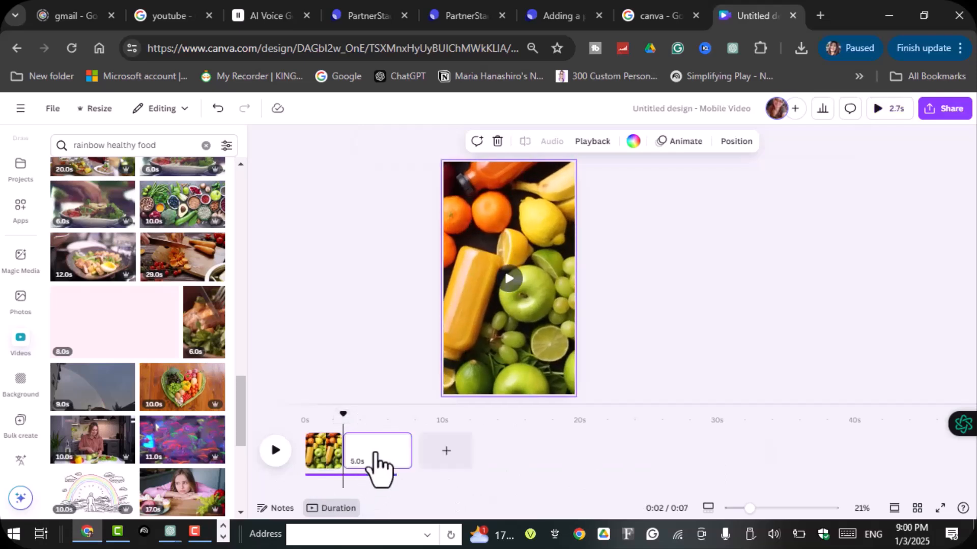
- Add the heart-shaped vegetable clip to the empty second page, enlarge it to fill the page and reposition the heart within the frame
left_click(376, 458)
left_click(179, 397)
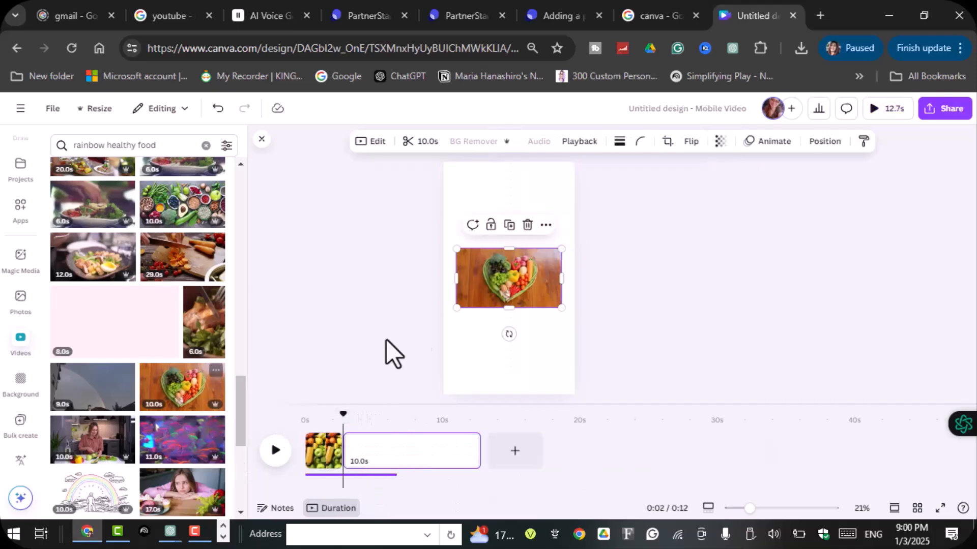
left_click_drag(532, 261, 520, 179)
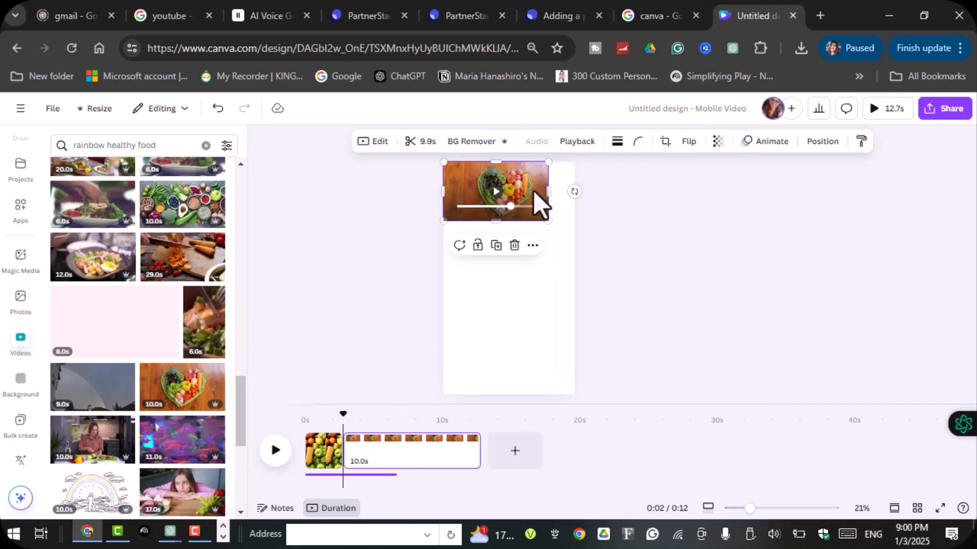
left_click_drag(548, 221, 506, 375)
left_click_drag(563, 268, 518, 281)
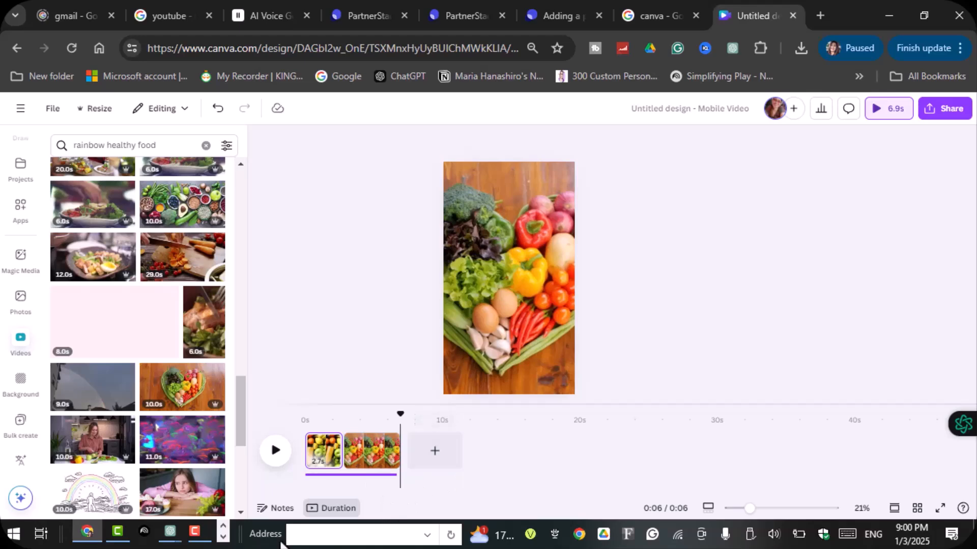
- In ChatGPT, copy the script's colored-food lines from "Red foods like apples and tomatoes" through "Let's make a rainbow plate together!"
left_click(178, 531)
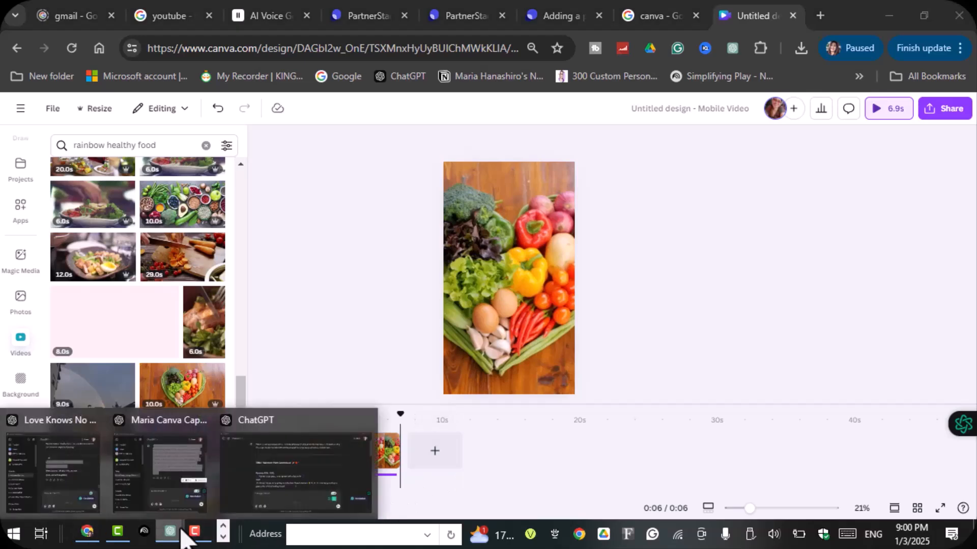
left_click(301, 488)
scroll(616, 246, "down", 4)
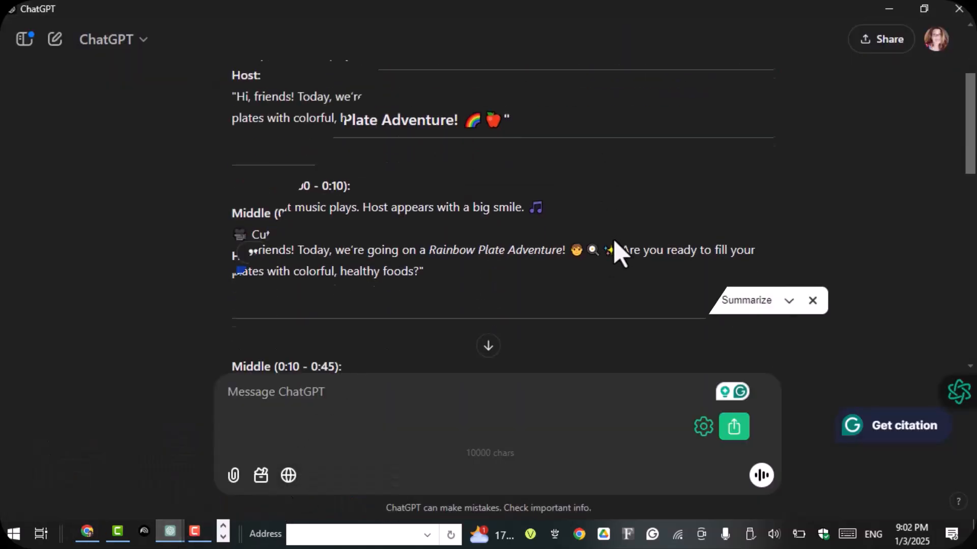
left_click_drag(257, 229, 572, 216)
key("ctrl+c")
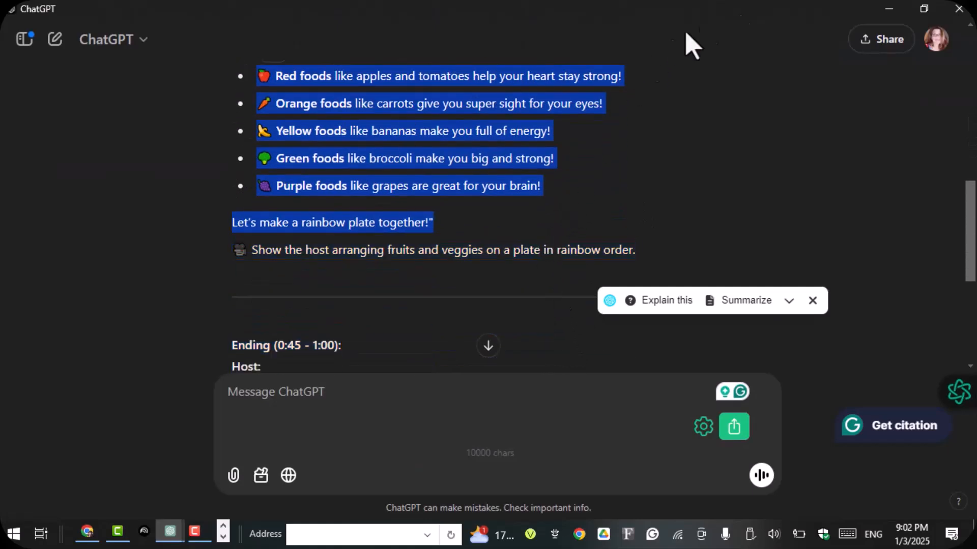
- Switch to ElevenLabs and replace the text-to-speech text with the copied colored-food lines
left_click(889, 8)
left_click(268, 21)
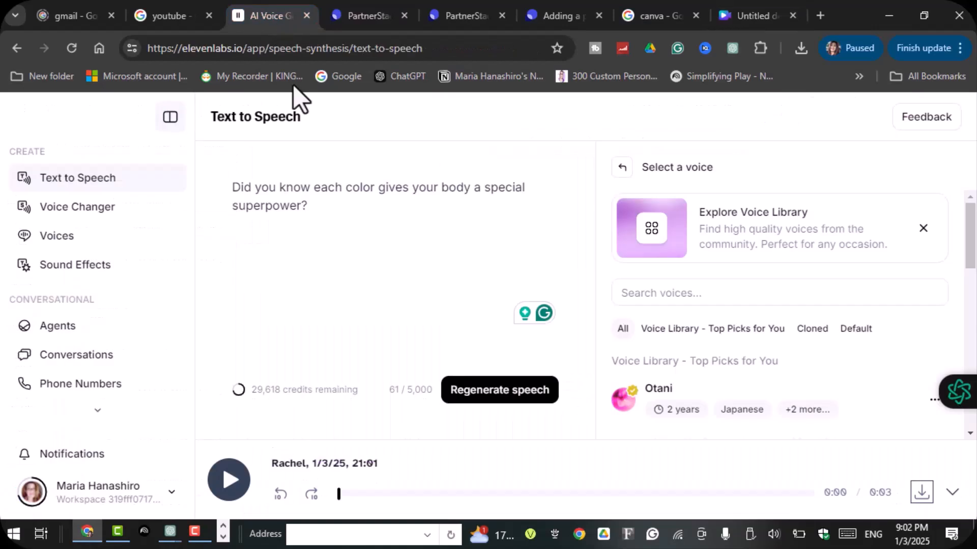
key("ctrl+a")
key("ctrl+v")
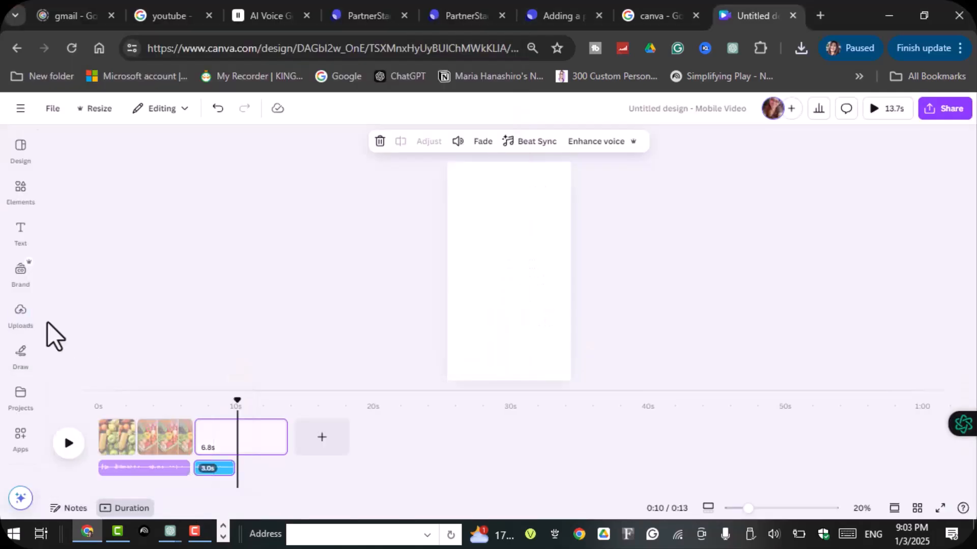
- In Canva, add the newest uploaded 18-second ElevenLabs voiceover to the timeline and play the video from about 6 seconds
left_click(21, 315)
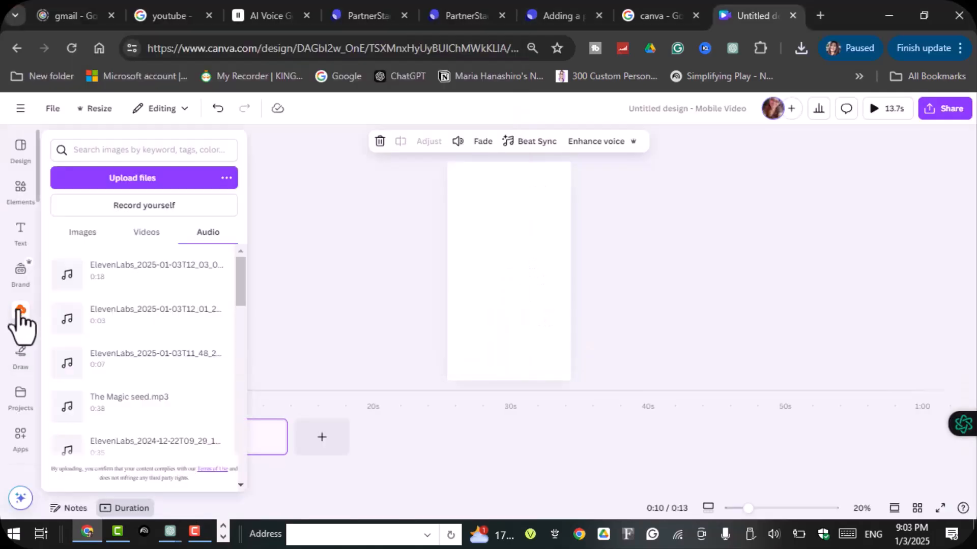
left_click(113, 273)
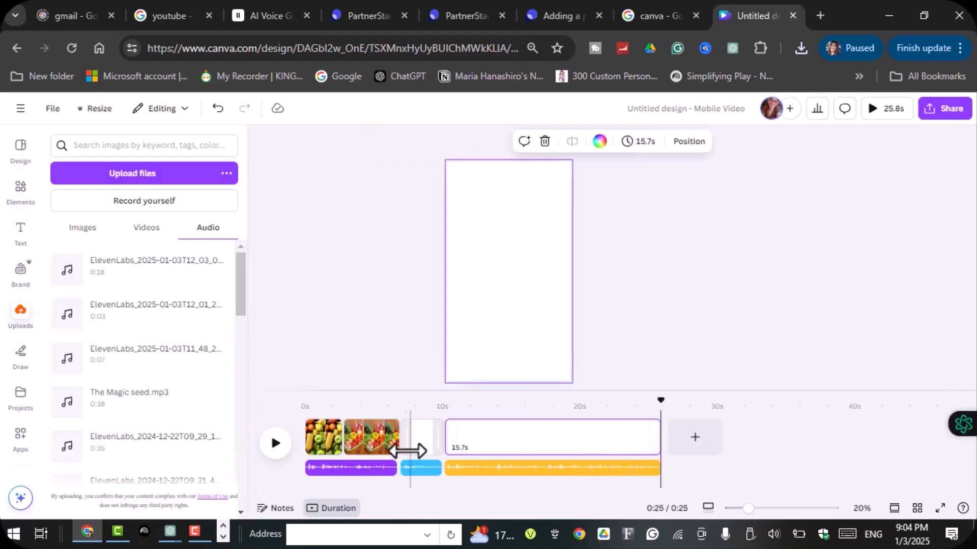
left_click_drag(660, 441, 392, 495)
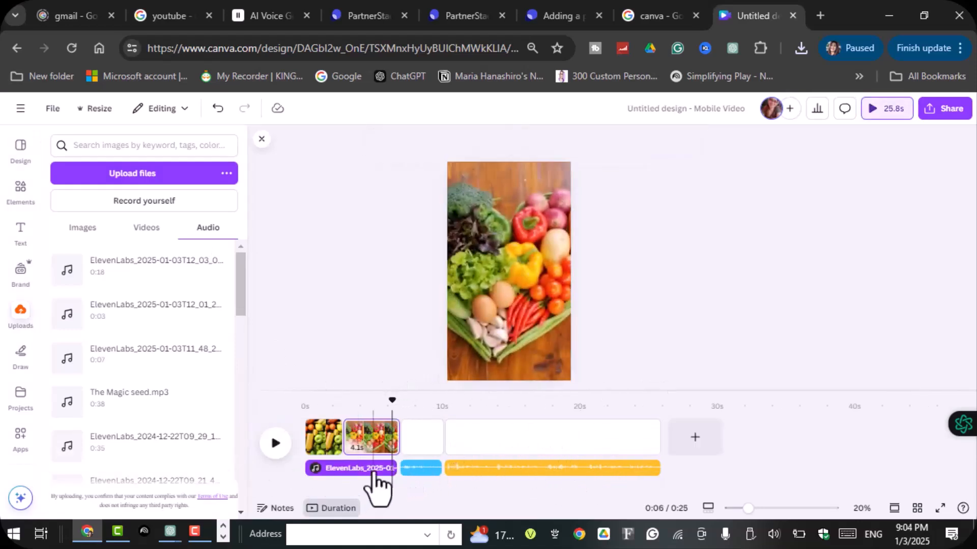
left_click(270, 445)
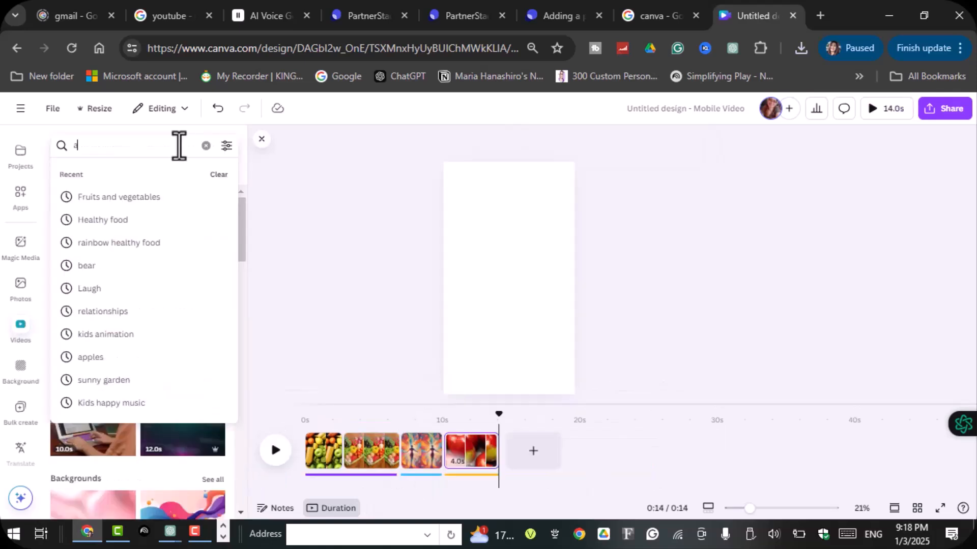
- Search the stock videos for "apples and tomatoes" and place the 33-second tomato clip on the empty page
type("pples and to")
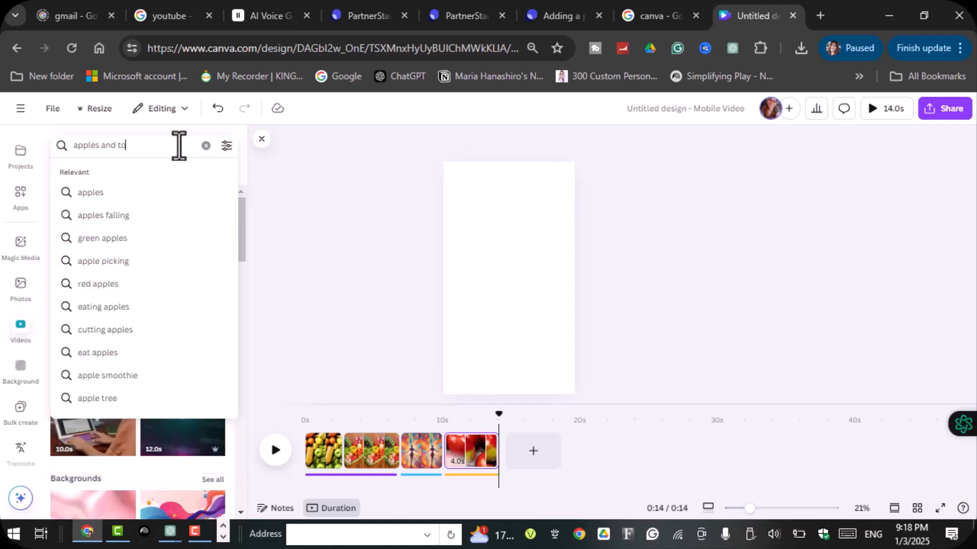
type("matoes")
key("Return")
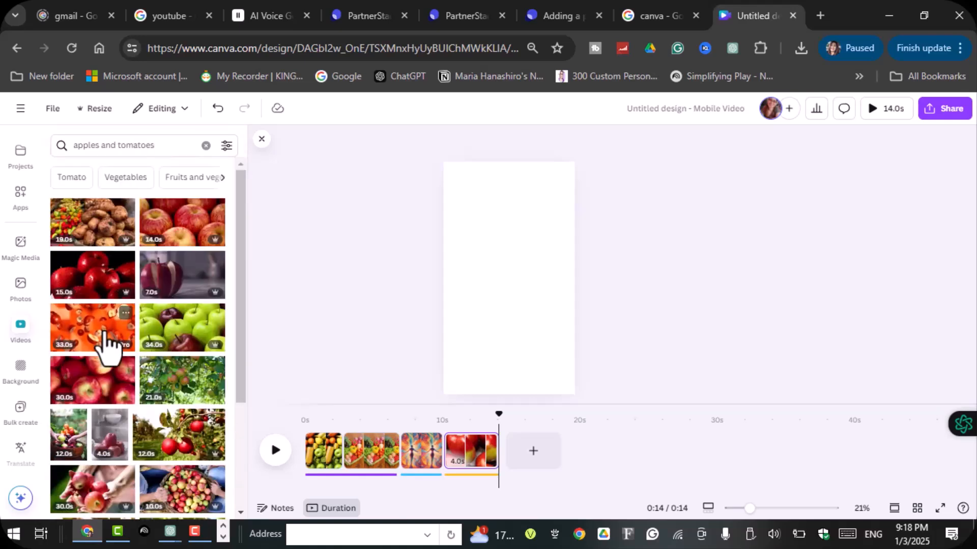
left_click_drag(105, 341, 509, 287)
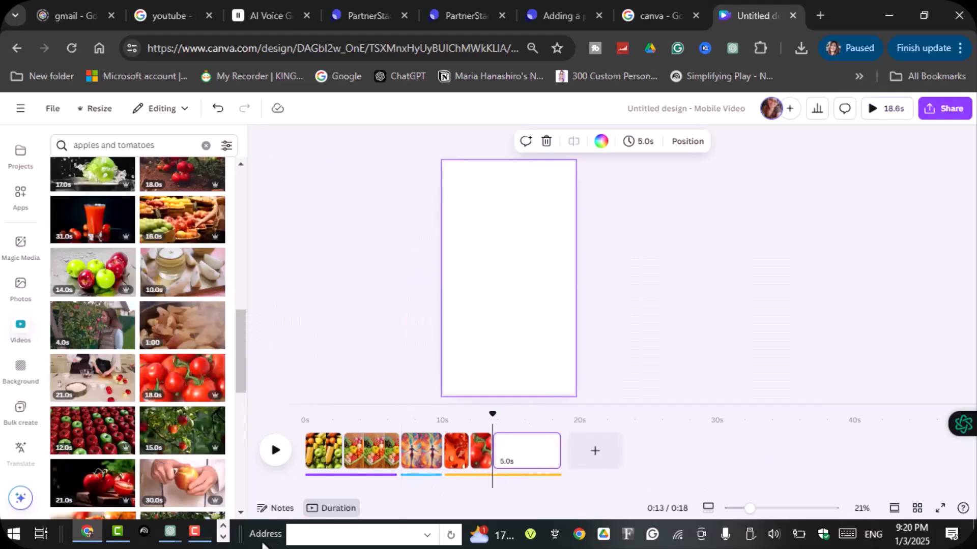
- In the ChatGPT script, copy the line "Orange foods like carrots give you super sight for your eyes!"
left_click(170, 534)
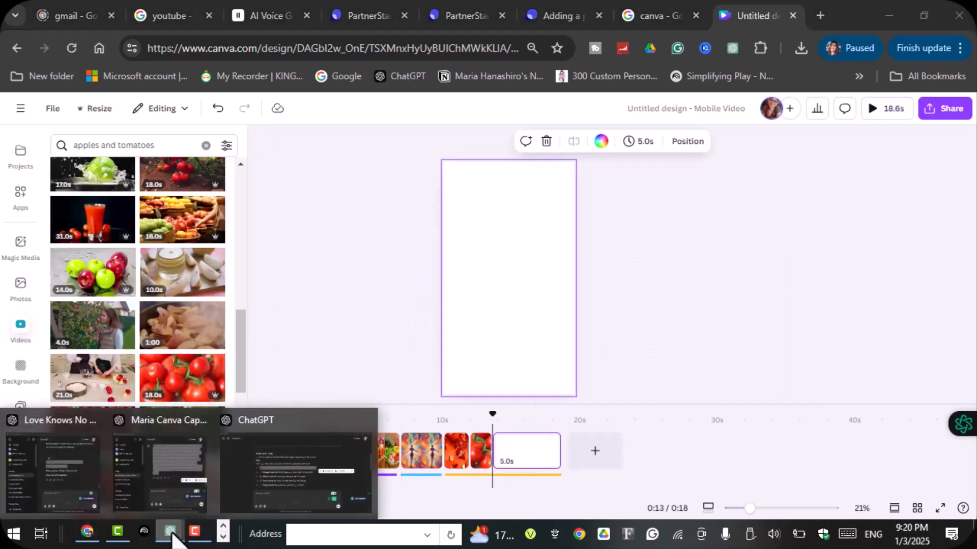
left_click(283, 501)
left_click(281, 260)
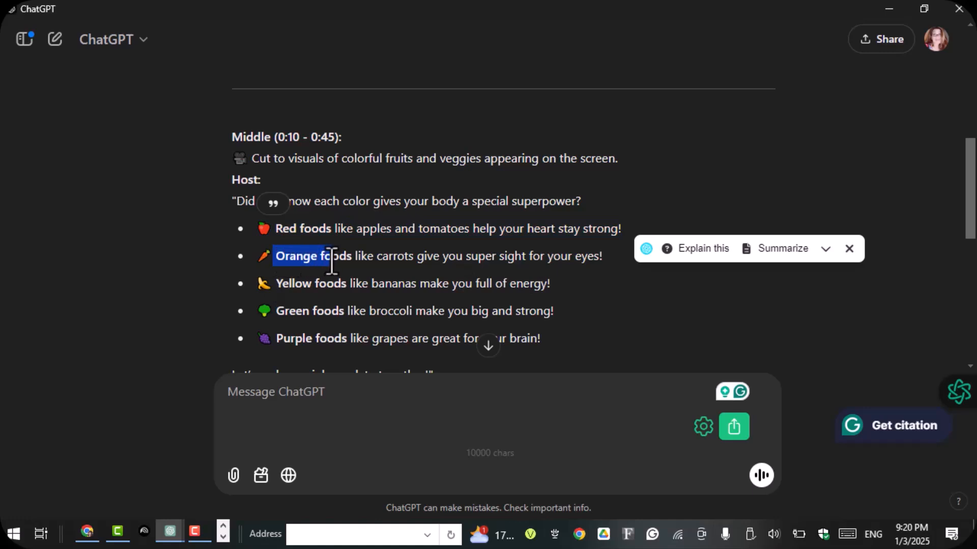
left_click_drag(402, 280, 560, 254)
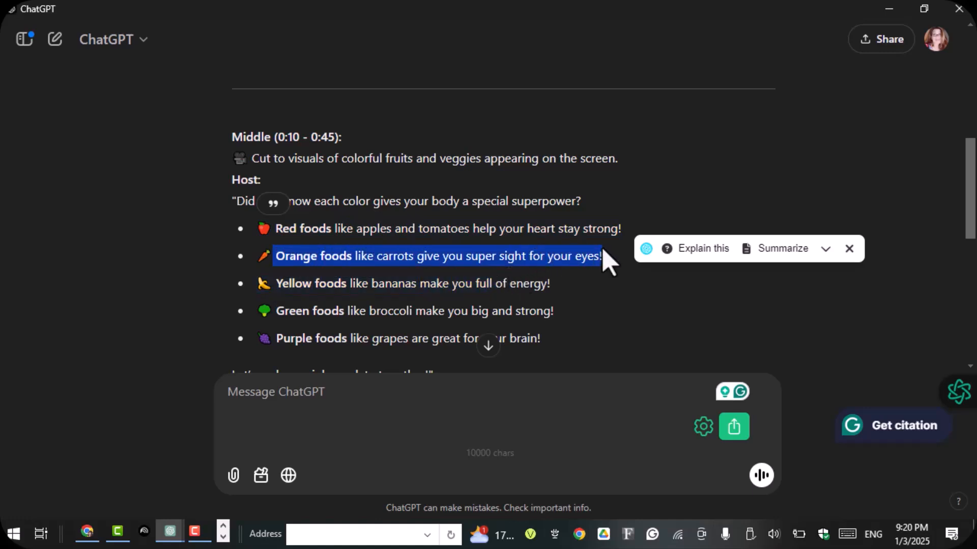
right_click(589, 258)
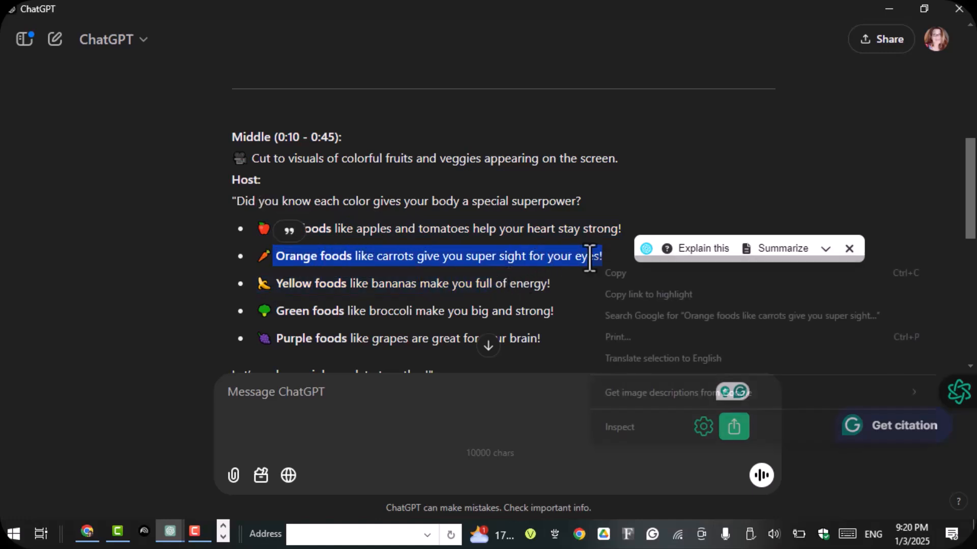
left_click(614, 274)
- Back in Canva, search the videos for "carrots", add the sliced-carrot clip to the empty page and extend it downward to about half the page
left_click(113, 532)
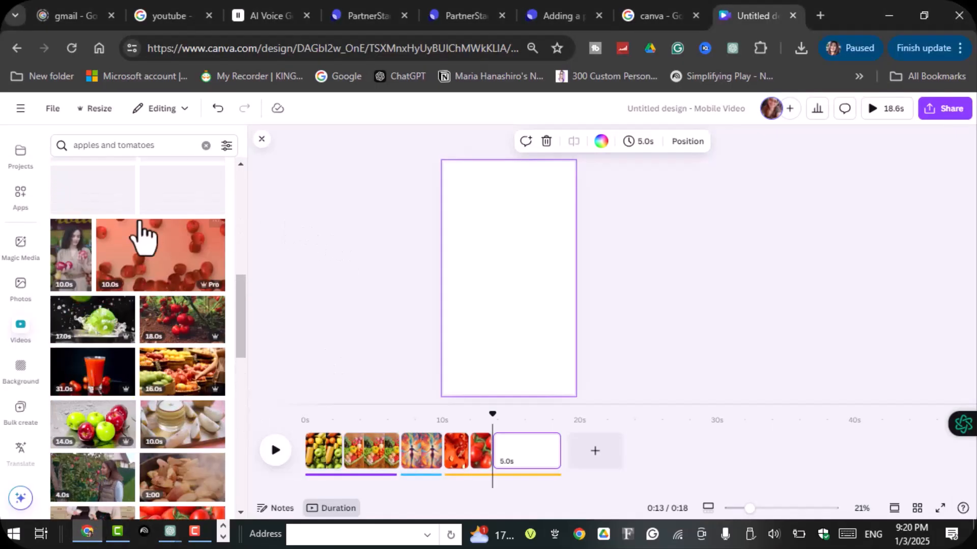
left_click(162, 148)
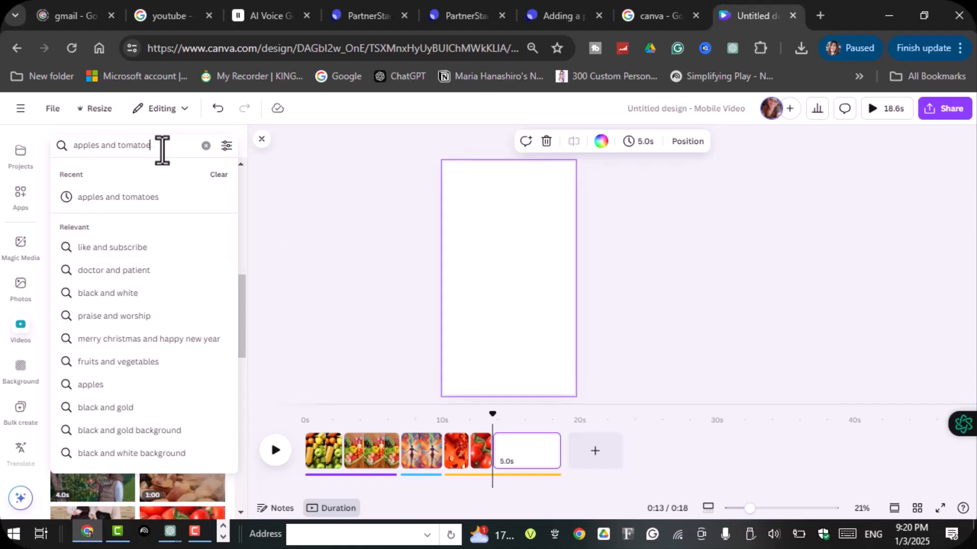
key("ctrl+BackSpace")
key("ctrl+BackSpace")
key("ctrl+BackSpace")
type("carrots")
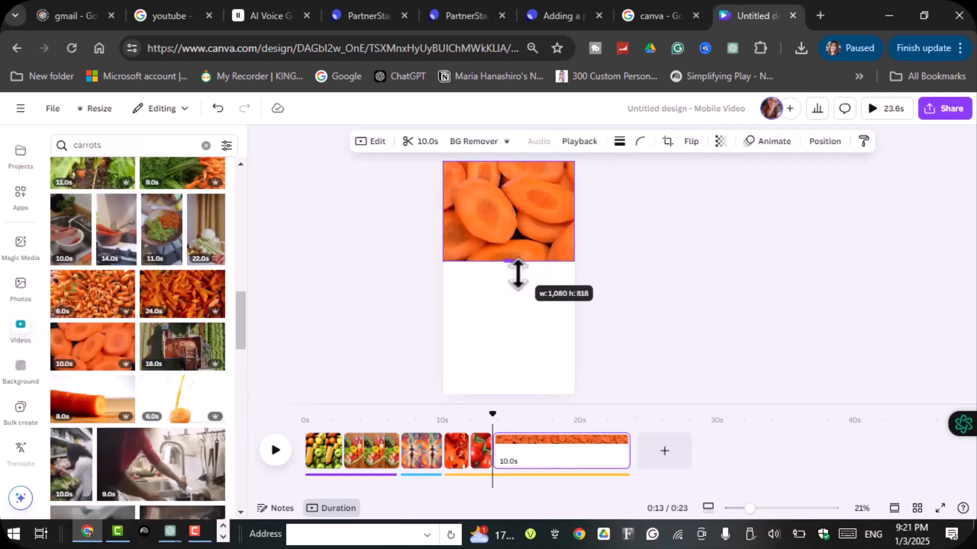
left_click_drag(517, 270, 517, 273)
- Add the 29-second whole-carrots clip below the sliced carrots and enlarge it to fill the rest of the page
scroll(149, 312, "up", 5)
left_click_drag(134, 234, 496, 294)
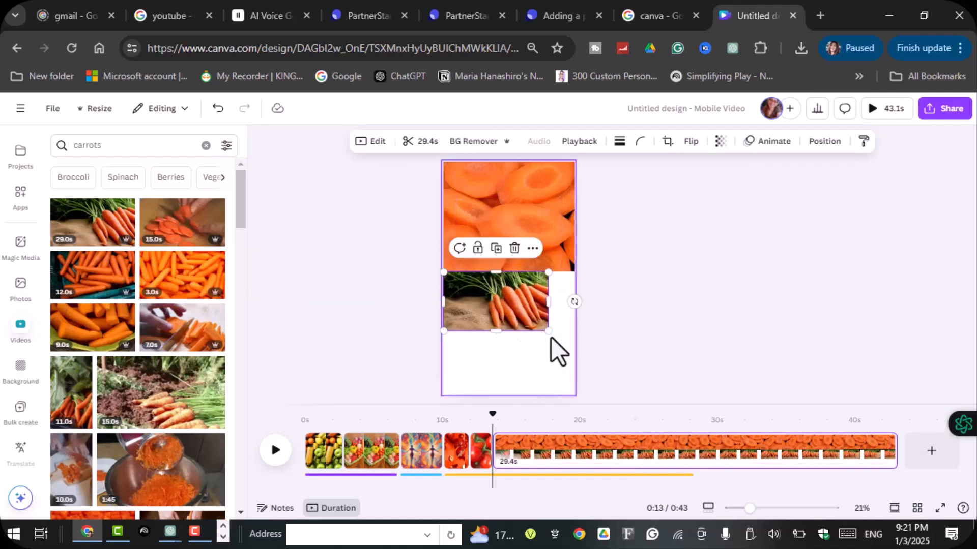
left_click_drag(549, 332, 576, 346)
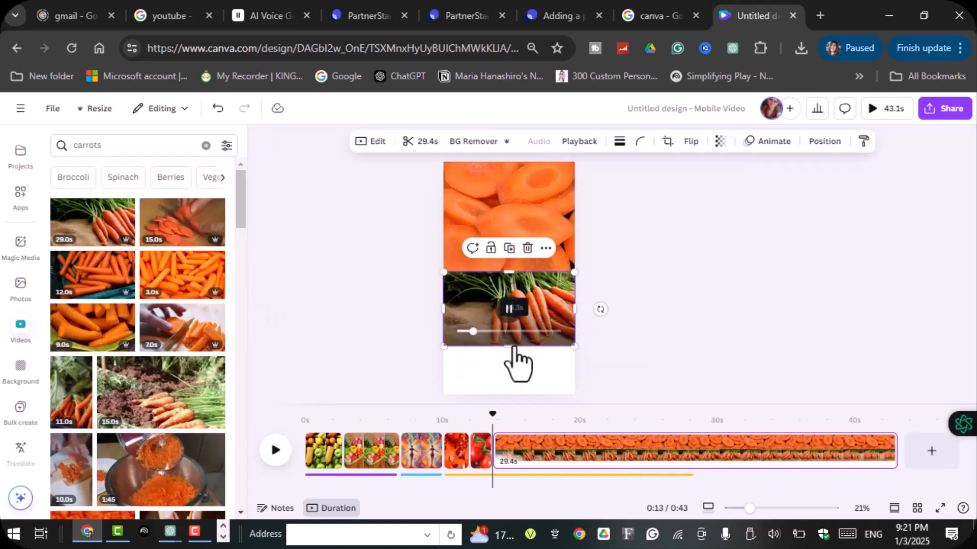
left_click_drag(509, 347, 515, 398)
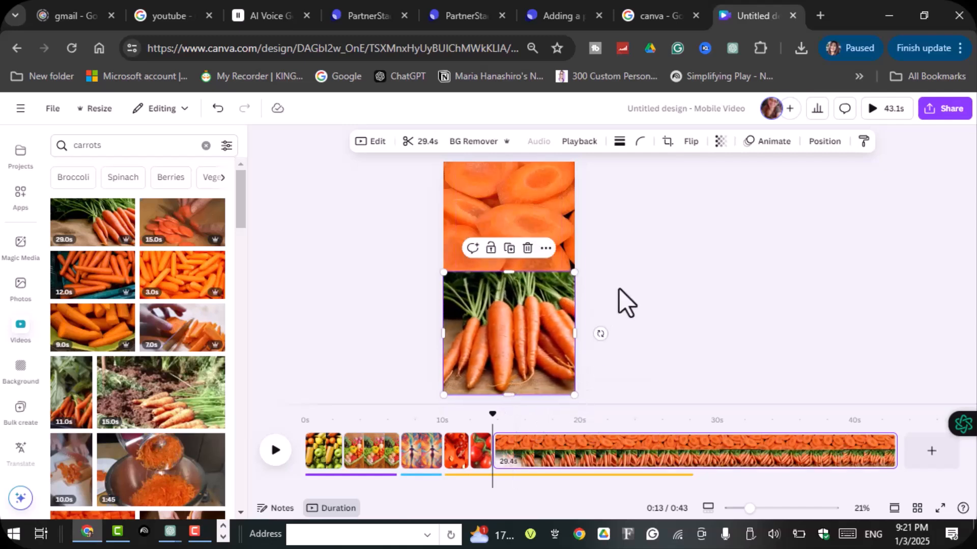
left_click(622, 288)
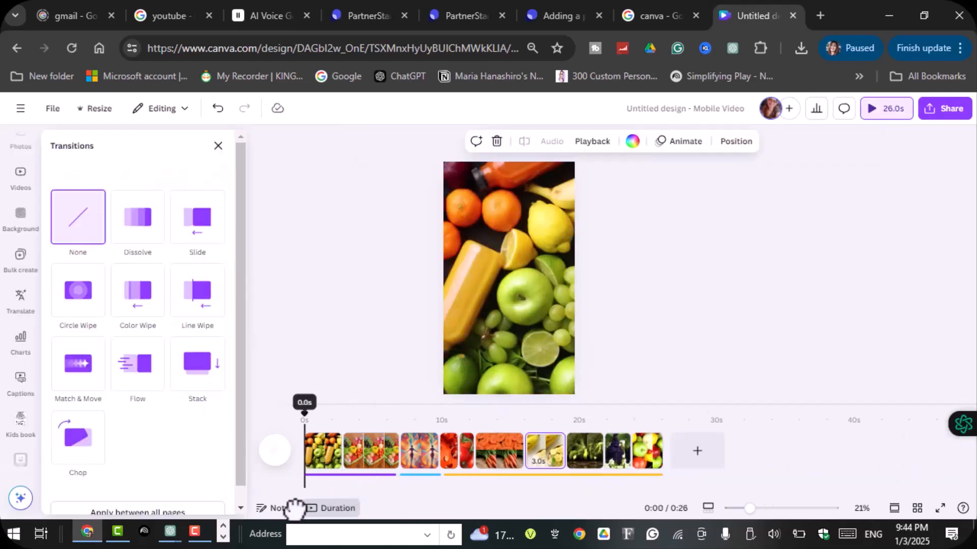
- Play the video from the start and download all 10 pages as an MP4 video at 1080p
left_click(275, 452)
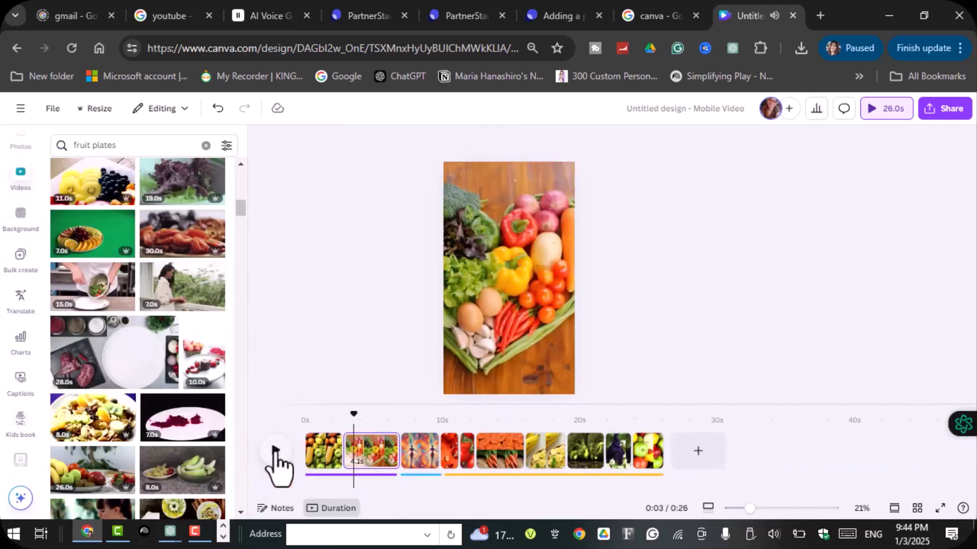
left_click(943, 115)
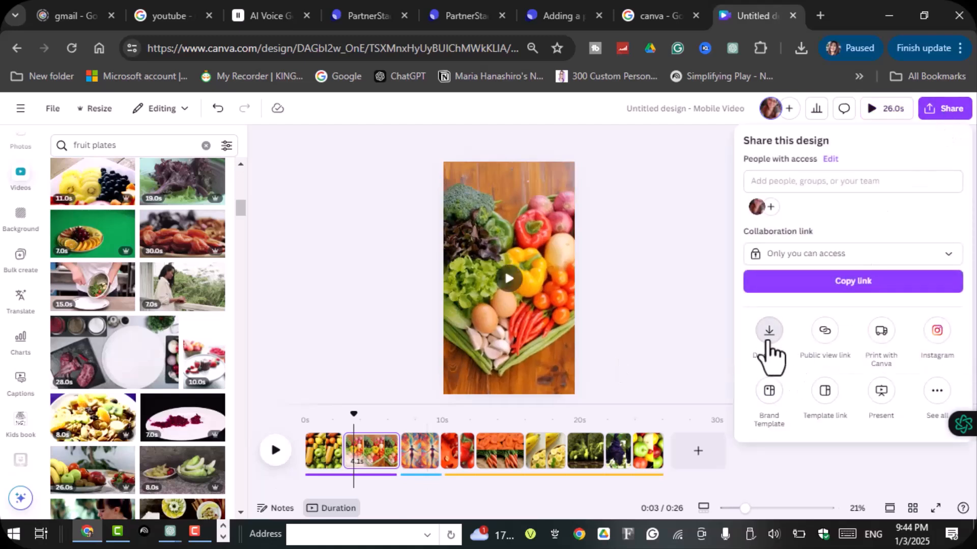
left_click(768, 333)
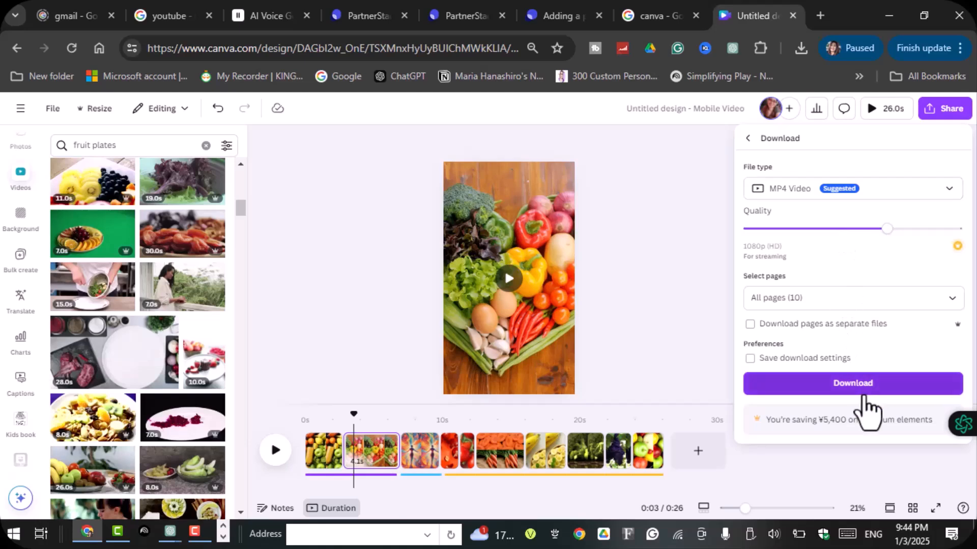
left_click(862, 390)
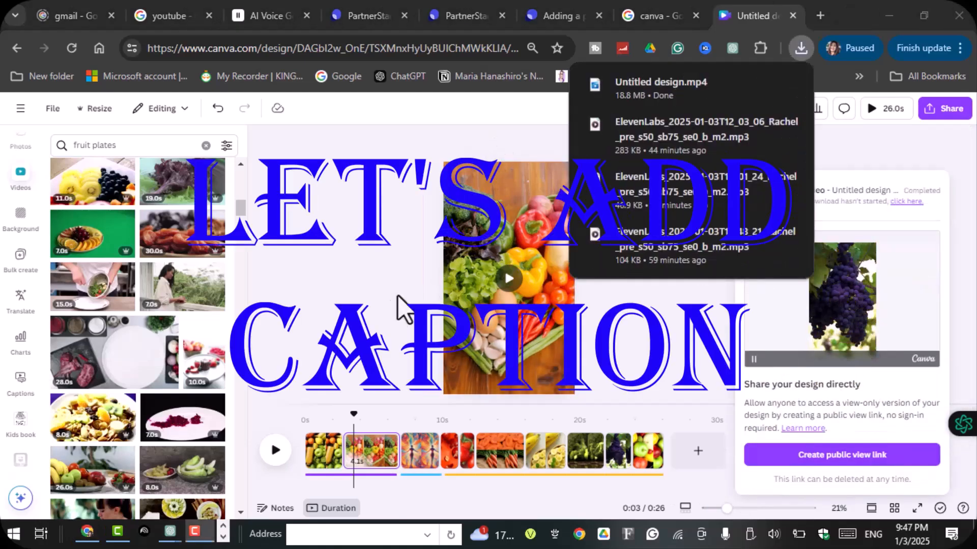
- Return to the Canva home page and create a new blank Mobile Video design
left_click(20, 108)
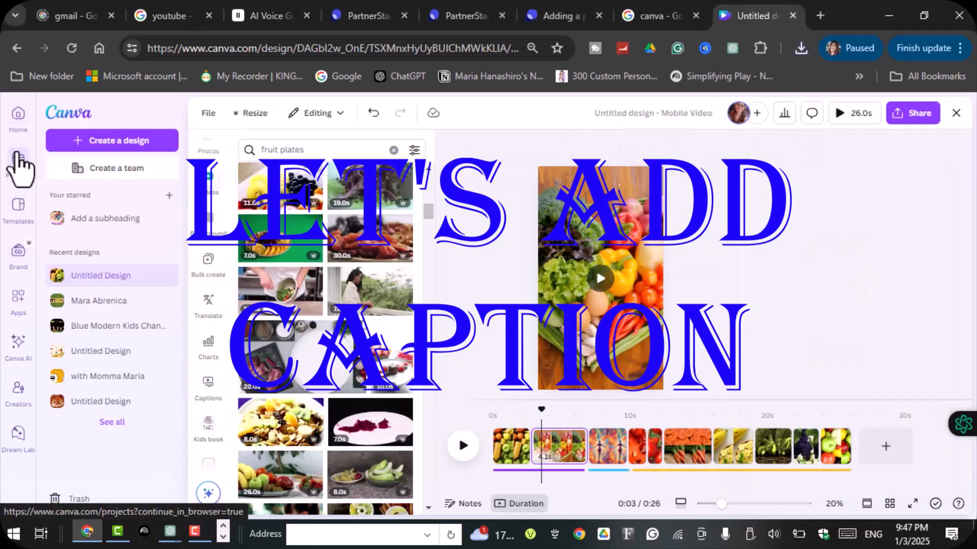
left_click(18, 113)
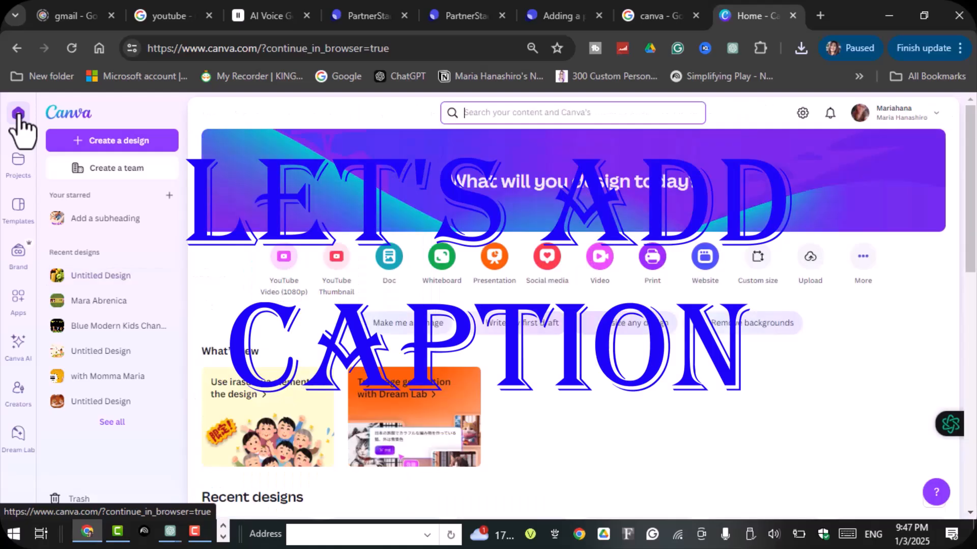
left_click(600, 257)
left_click(430, 203)
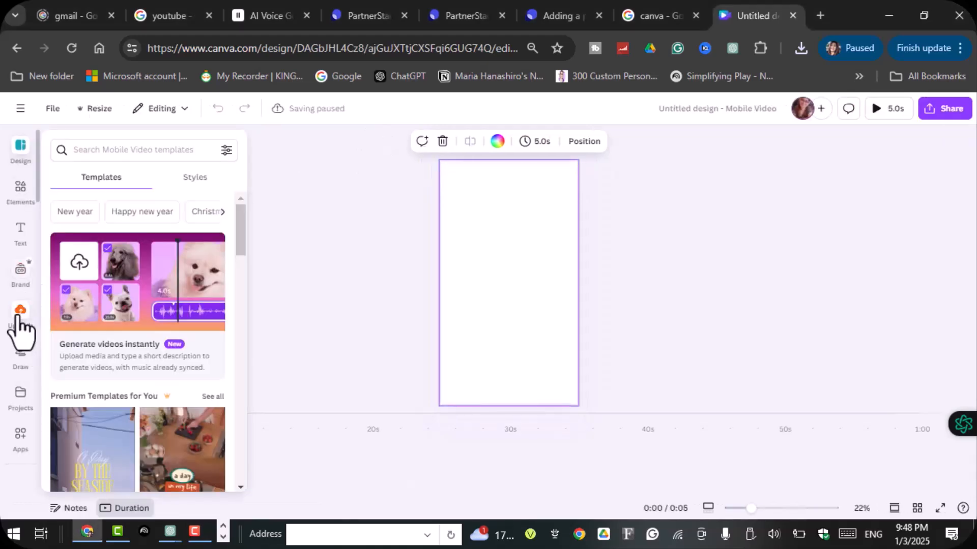
- Upload the file Untitled design.mp4 from the Desktop to the new design
left_click(20, 318)
left_click(134, 182)
left_click(172, 110)
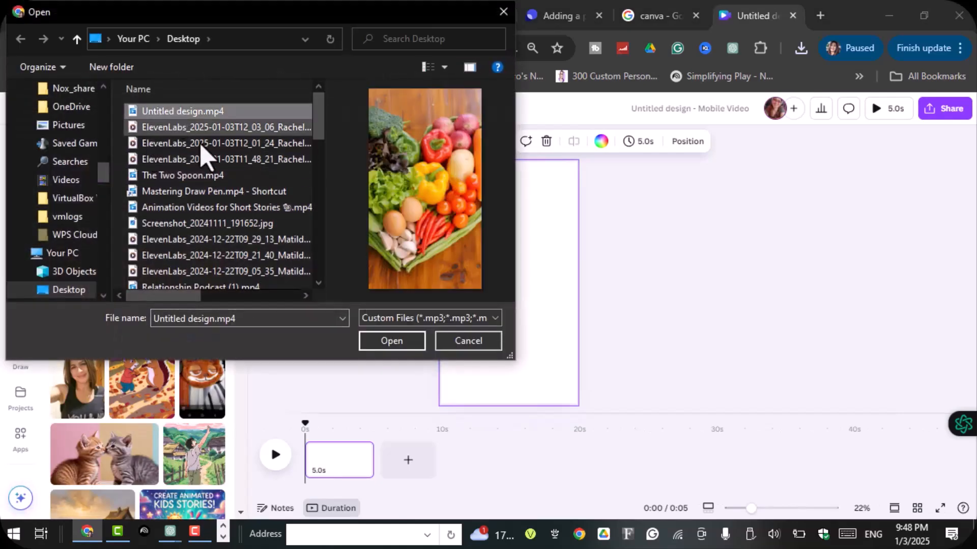
left_click(407, 342)
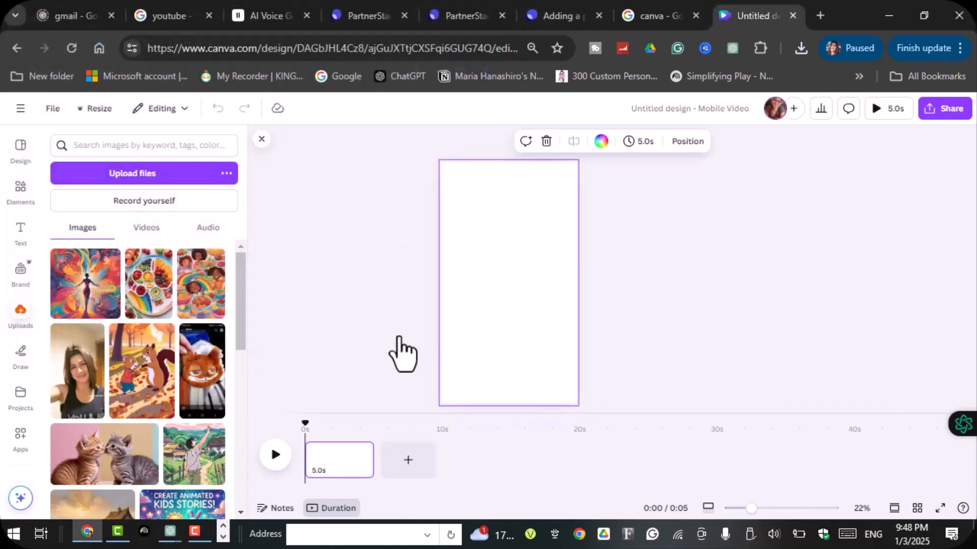
- Generate automatic captions for all videos with audio in the design
left_click(19, 233)
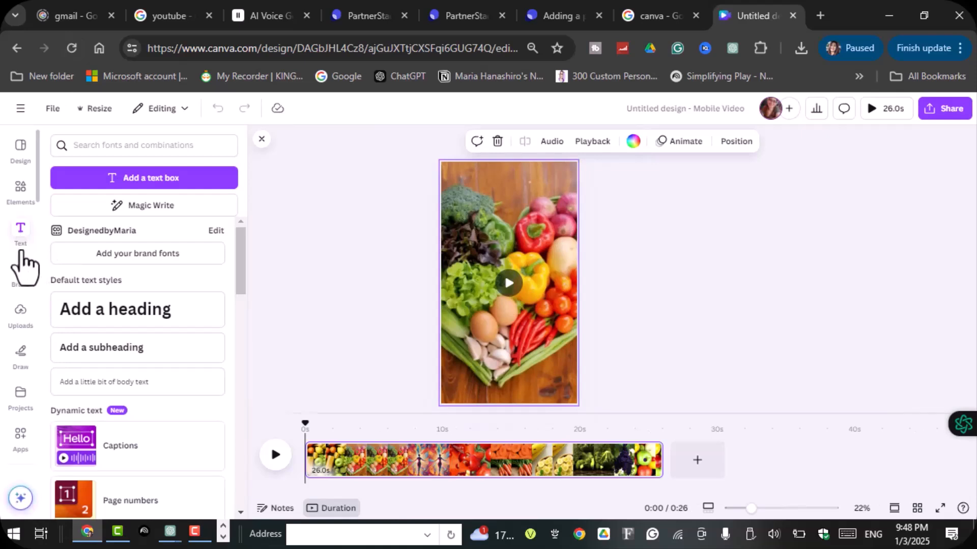
scroll(126, 413, "down", 2)
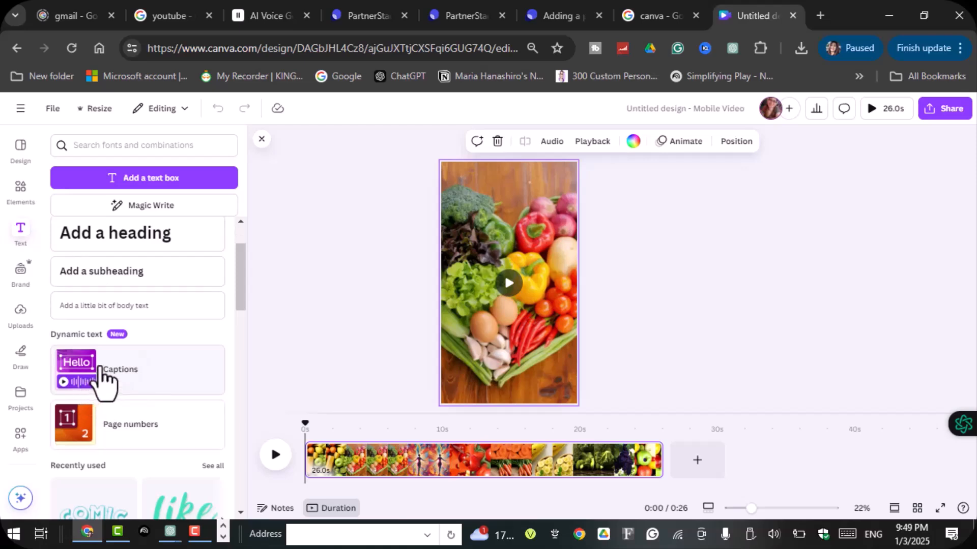
left_click(102, 370)
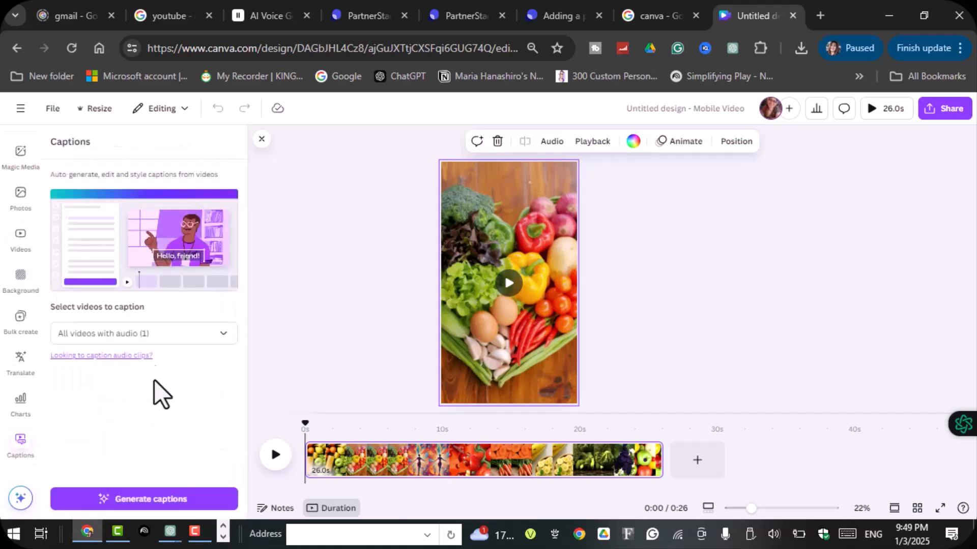
left_click(175, 499)
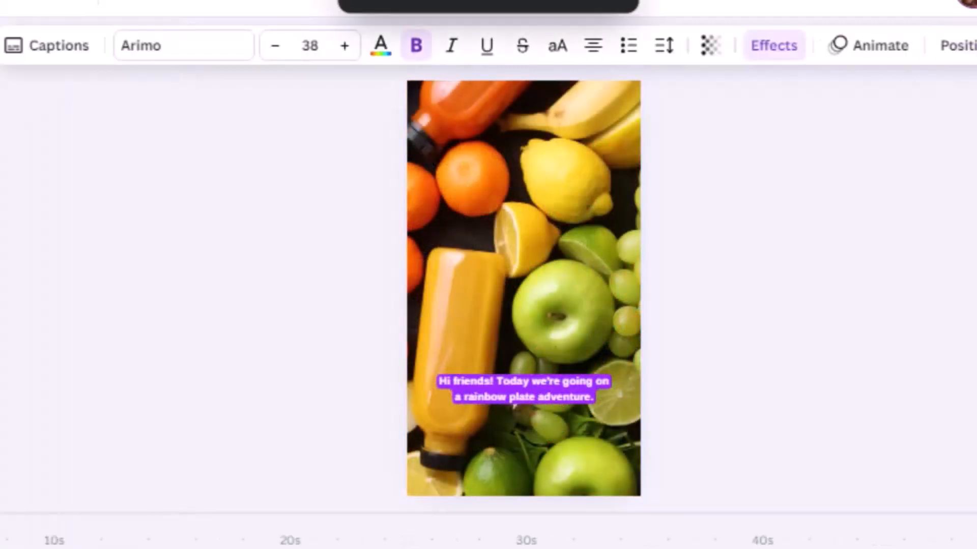
- Move the caption from the lower part of the video to just below its upper edge
left_click(587, 400)
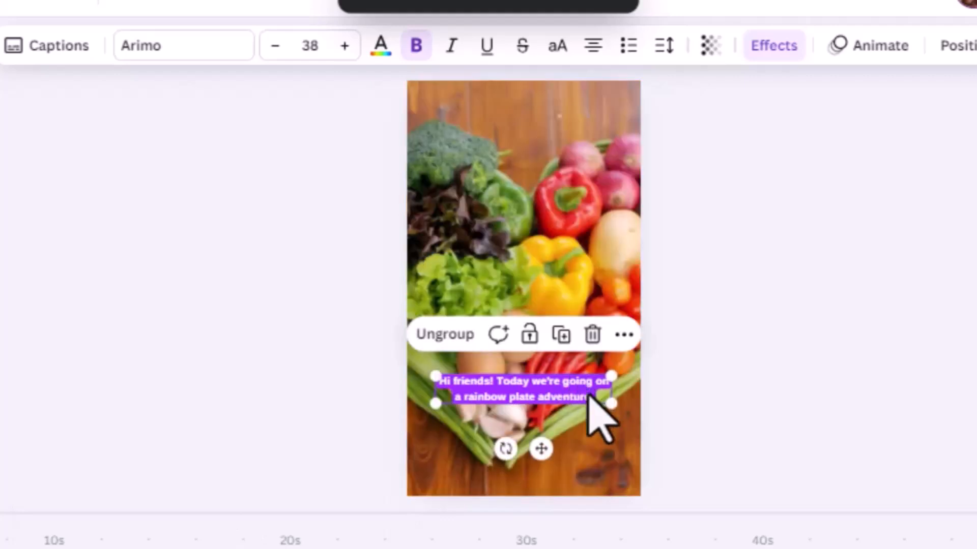
left_click_drag(547, 399, 554, 122)
left_click(537, 126)
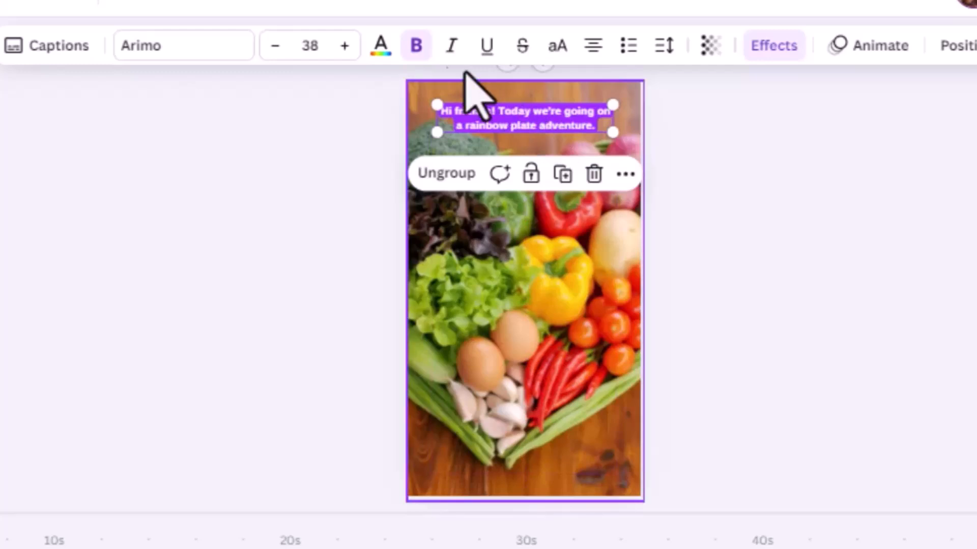
- Set the caption's font size to 40 and open its font choices
left_click(345, 45)
left_click(344, 45)
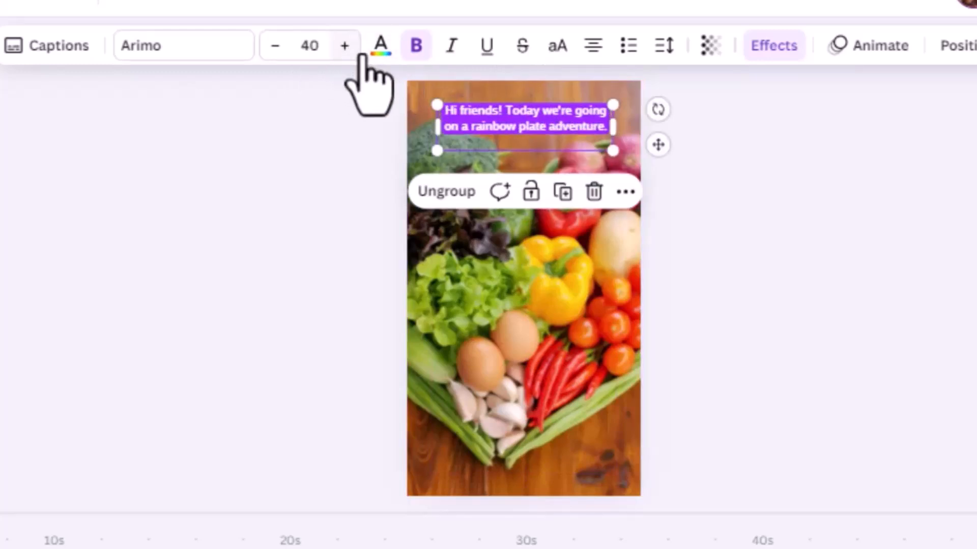
left_click(130, 50)
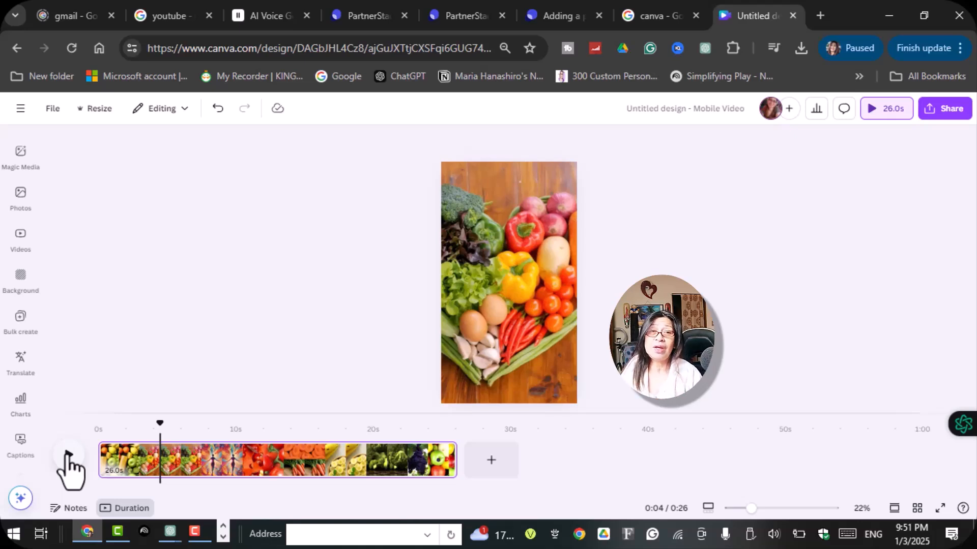
left_click(22, 249)
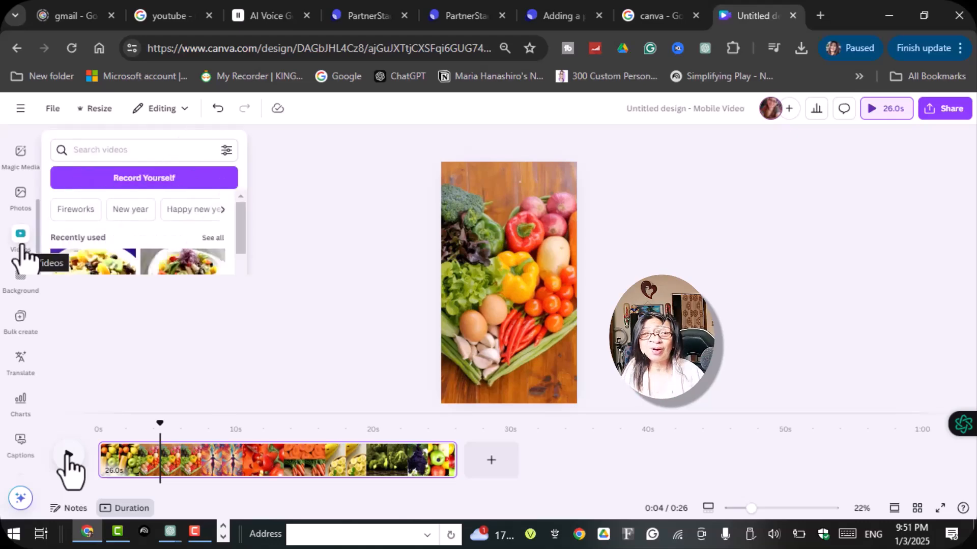